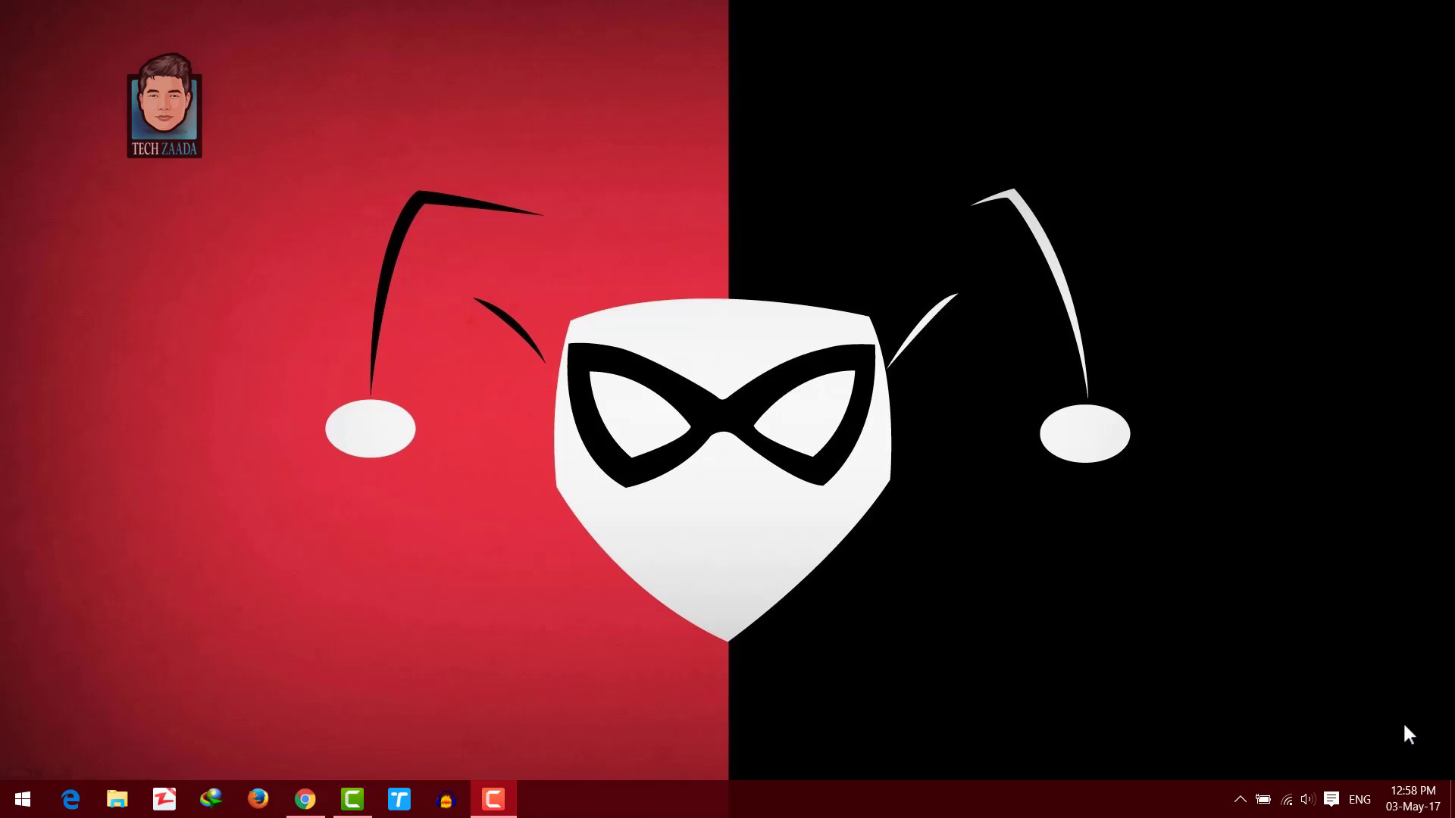
Bring up the Tech Zaada channel page in Chrome and highlight the channel name.
{"action": "left_click", "coordinate": [305, 799]}
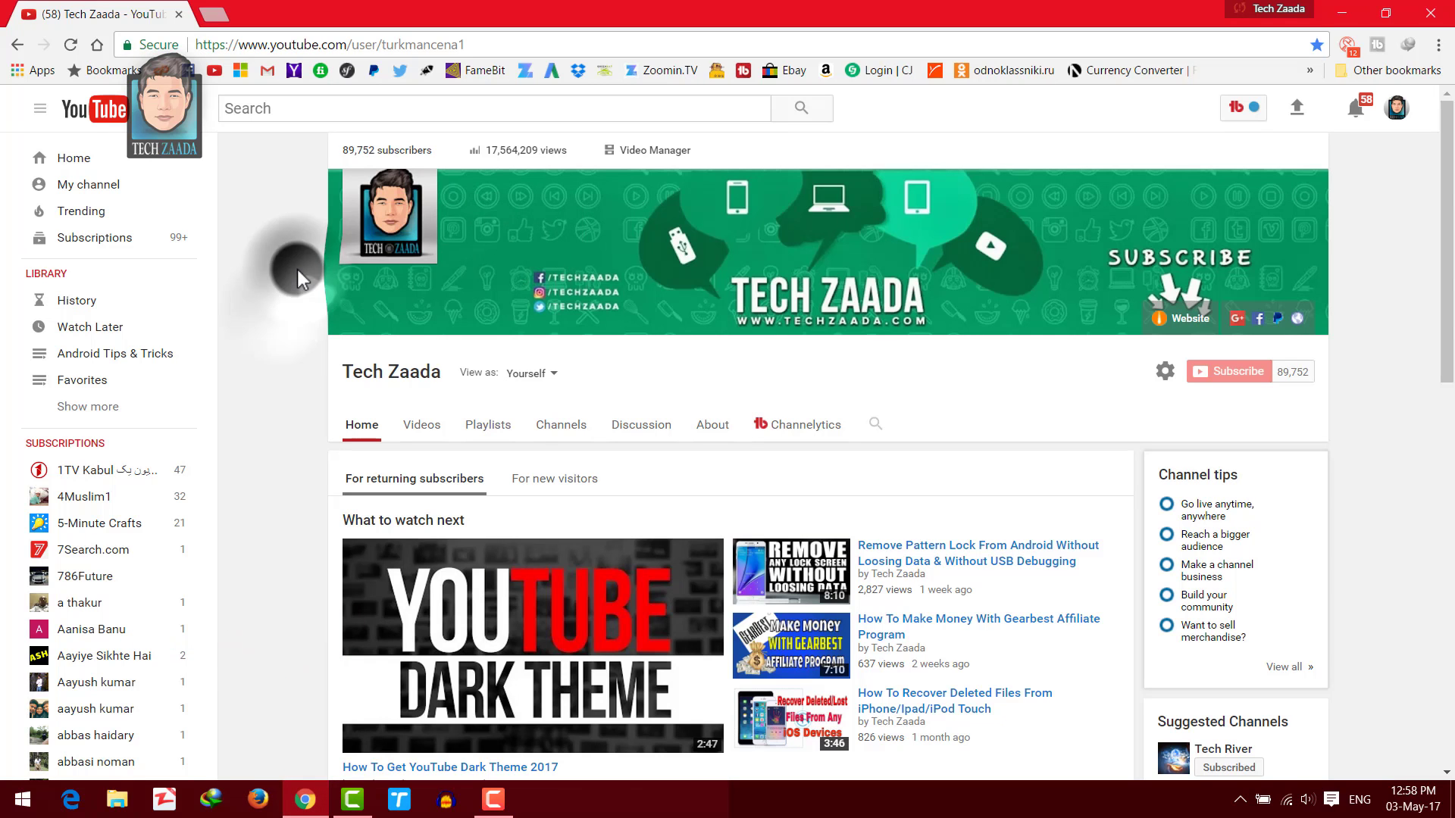
{"action": "scroll", "coordinate": [297, 270], "scroll_direction": "down", "scroll_amount": 4}
{"action": "scroll", "coordinate": [297, 266], "scroll_direction": "up", "scroll_amount": 5}
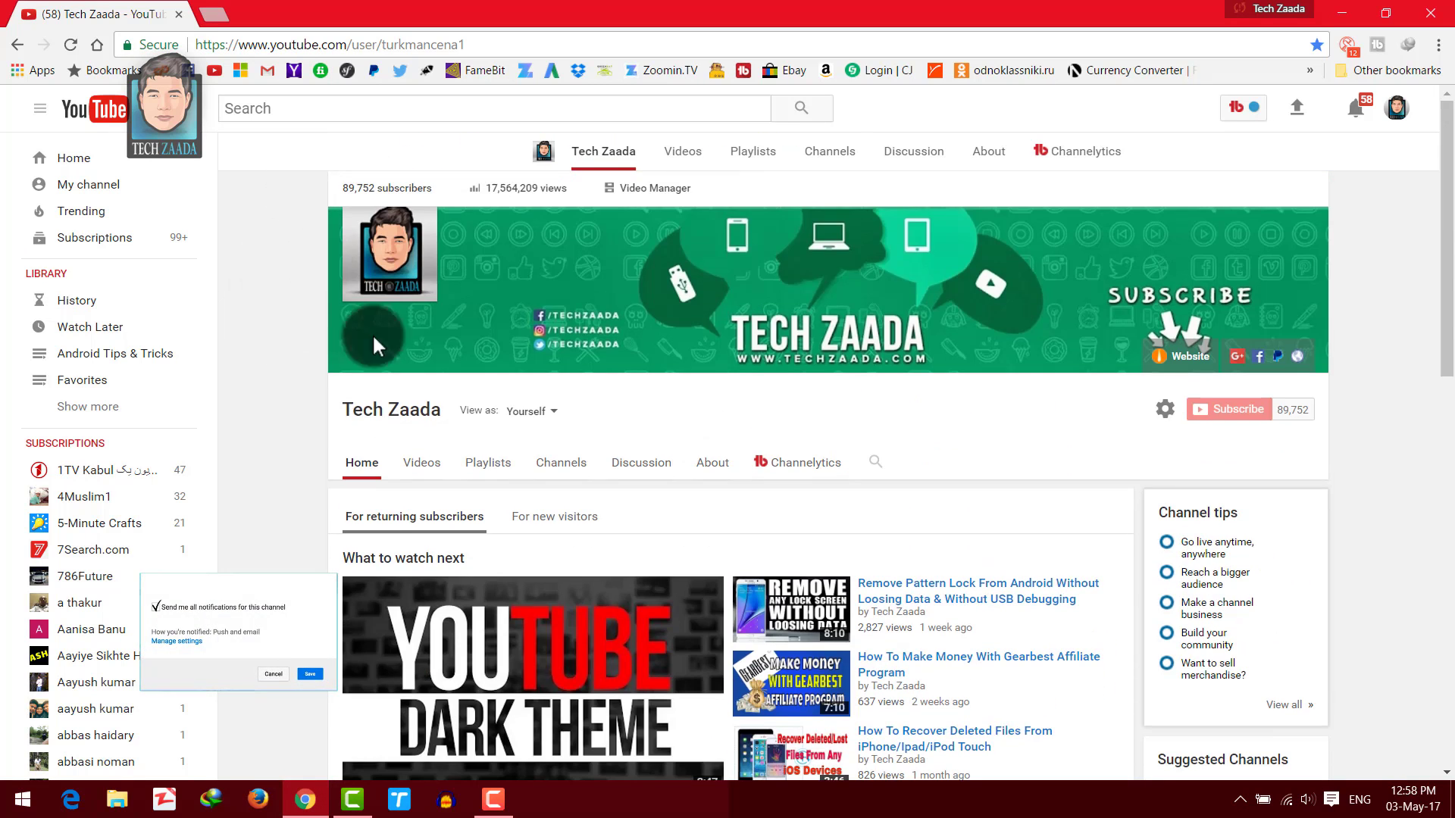
{"action": "mouse_move", "coordinate": [338, 418]}
{"action": "left_mouse_down"}
{"action": "mouse_move", "coordinate": [439, 412]}
{"action": "mouse_move", "coordinate": [385, 421]}
{"action": "left_mouse_up"}
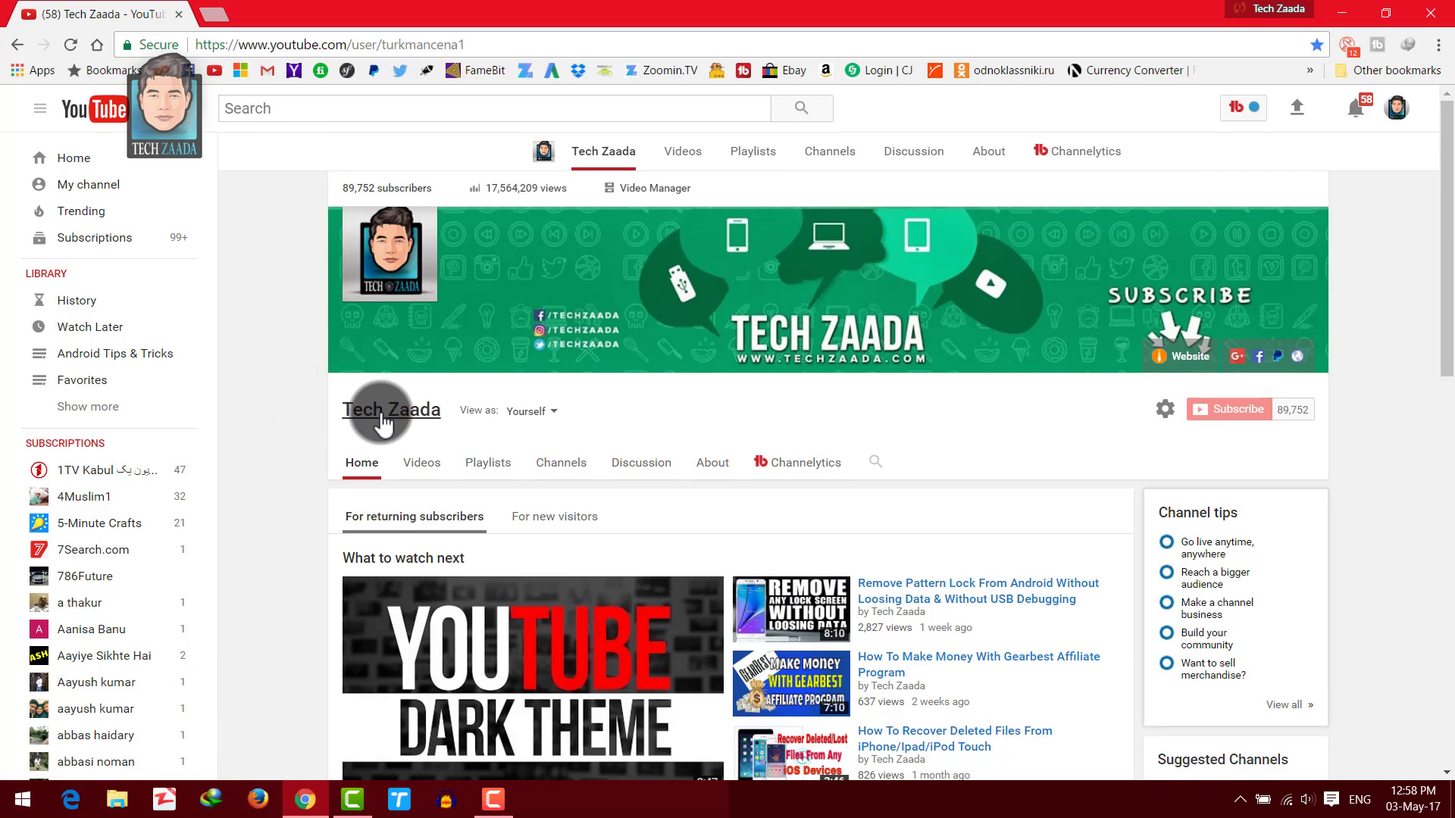
{"action": "left_click", "coordinate": [268, 413]}
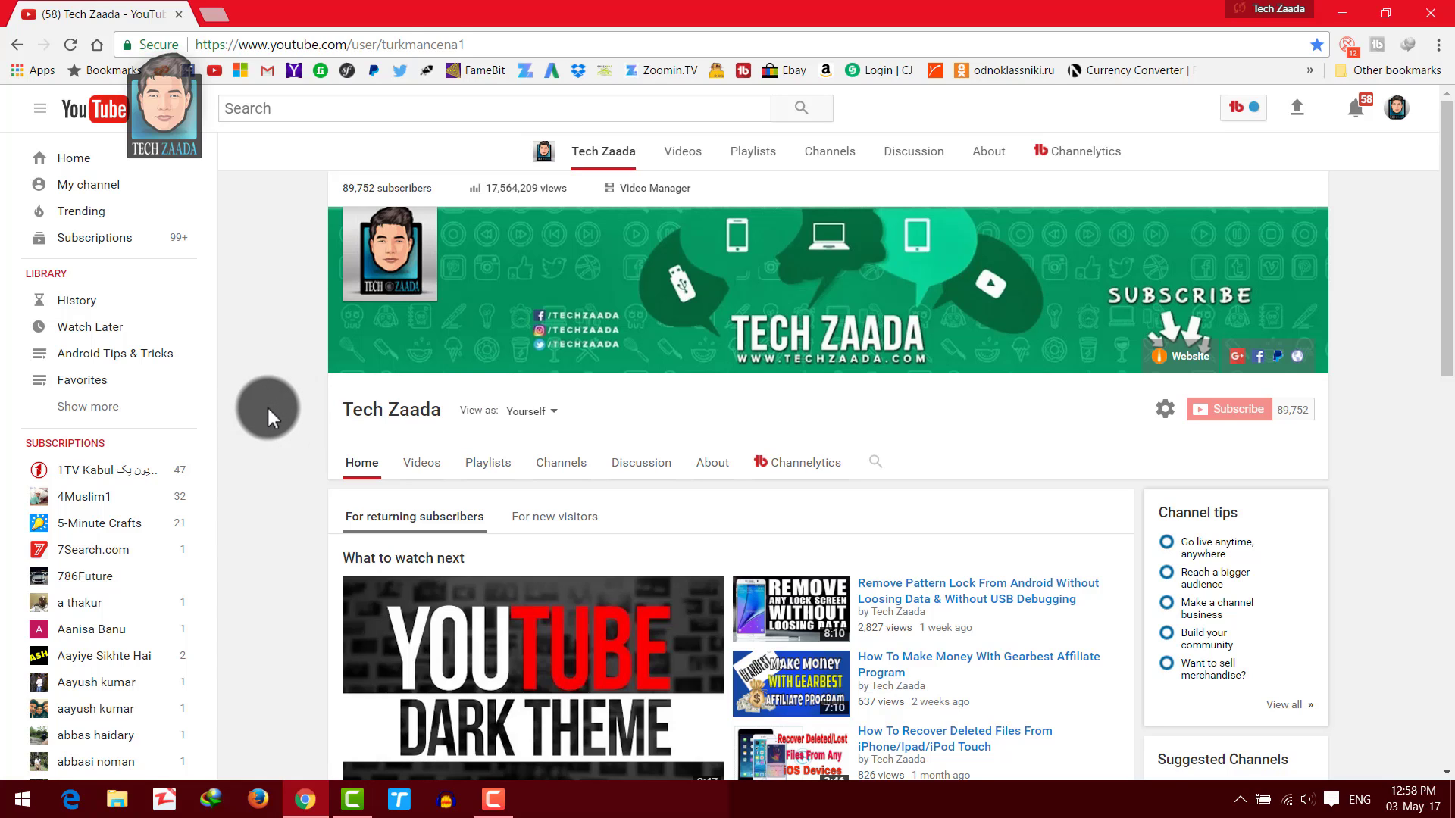
Highlight the generic username turkmancena1 in the address bar and the Tech Zaada title.
{"action": "double_click", "coordinate": [385, 46]}
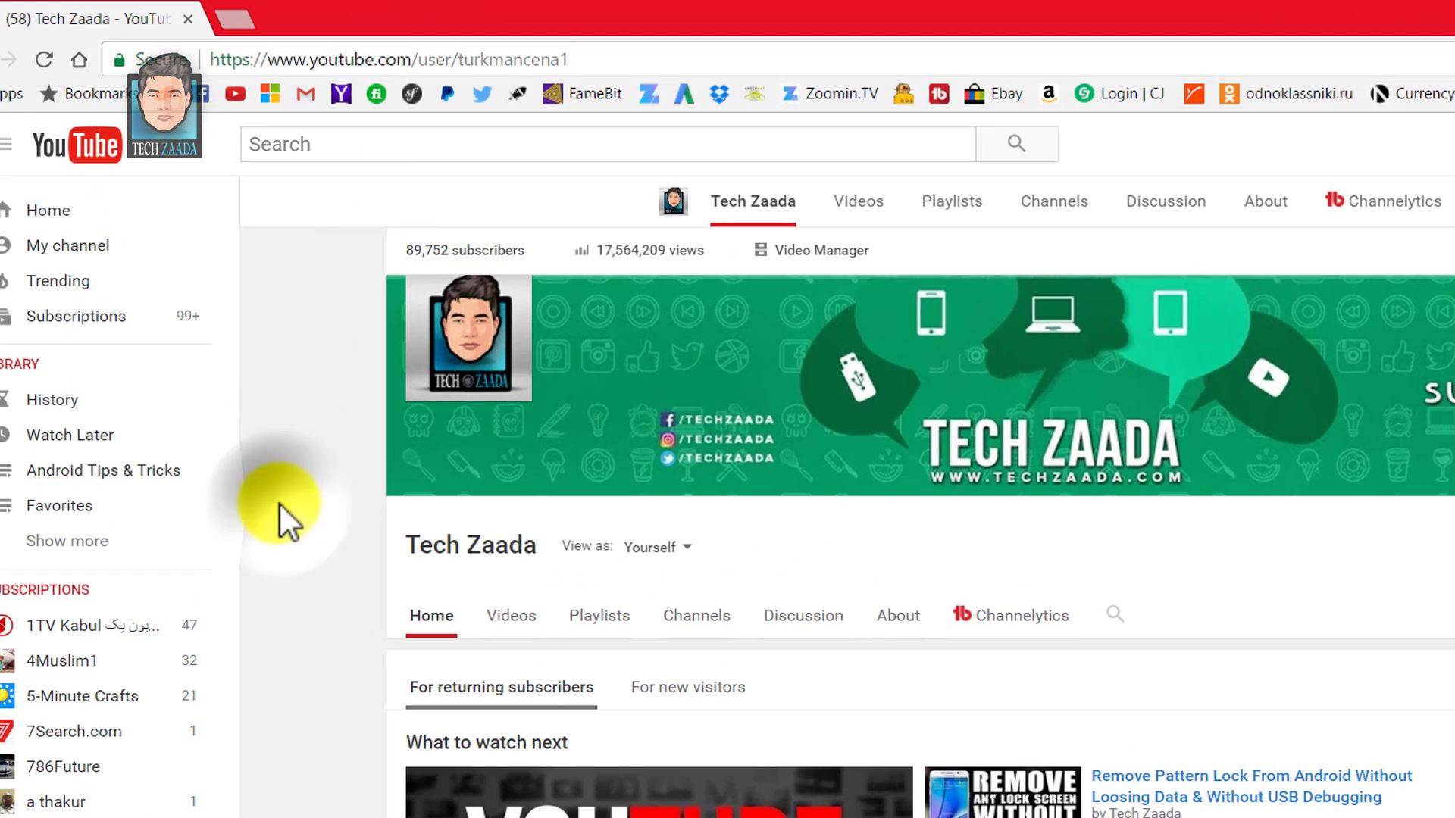
{"action": "left_click_drag", "start_coordinate": [400, 557], "coordinate": [533, 568]}
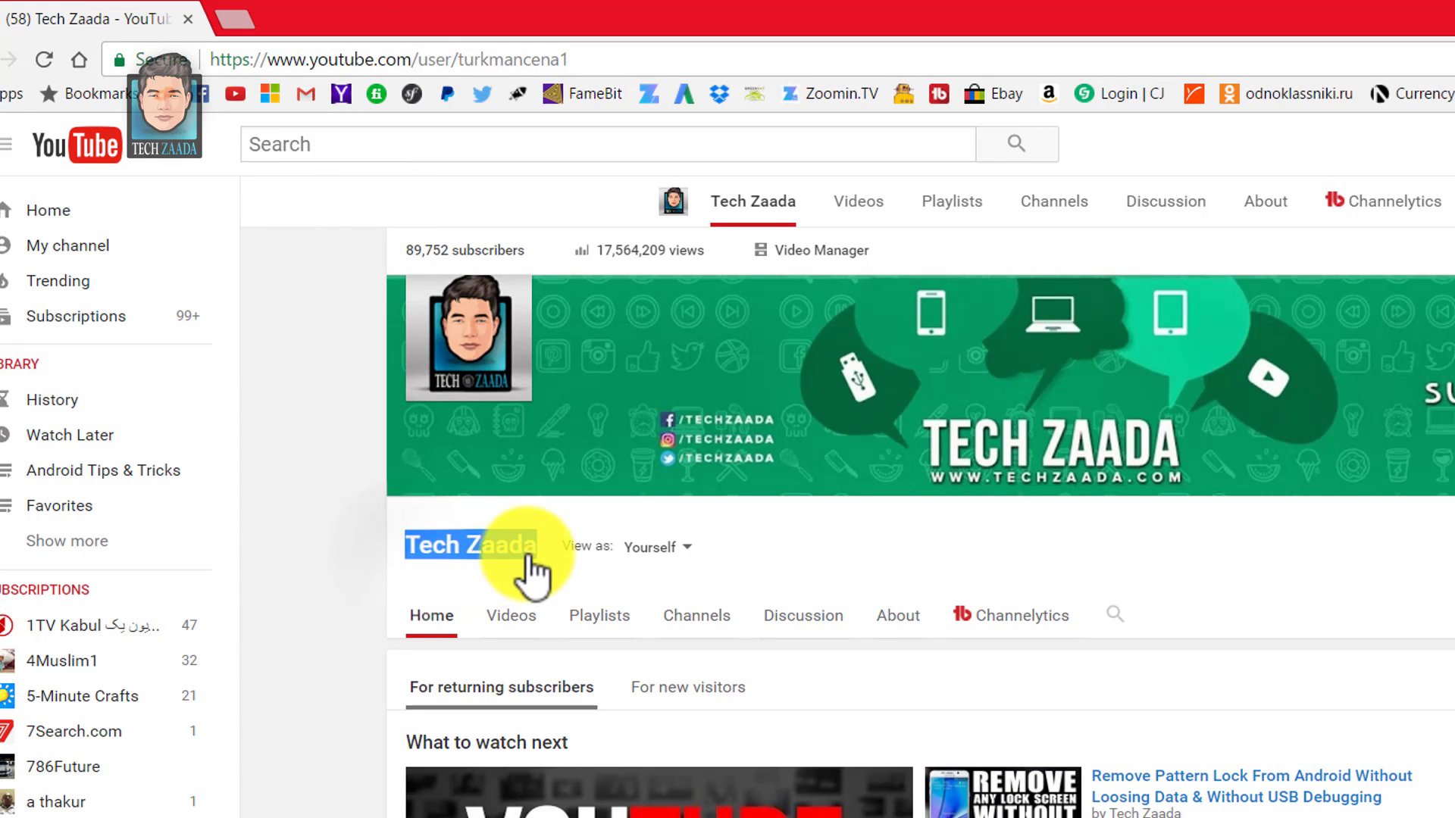
{"action": "left_click", "coordinate": [338, 596]}
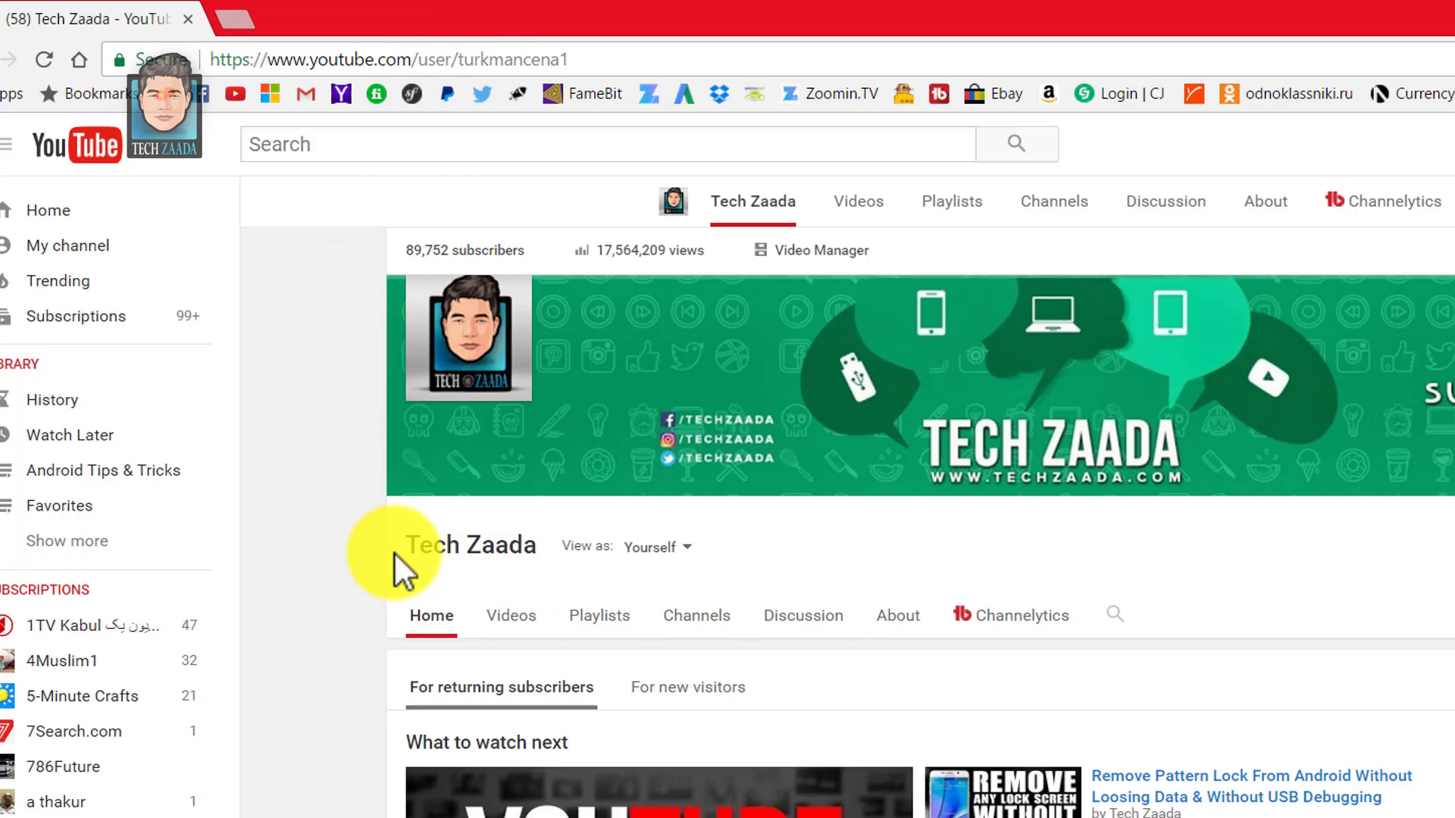
{"action": "left_click_drag", "start_coordinate": [395, 555], "coordinate": [536, 569]}
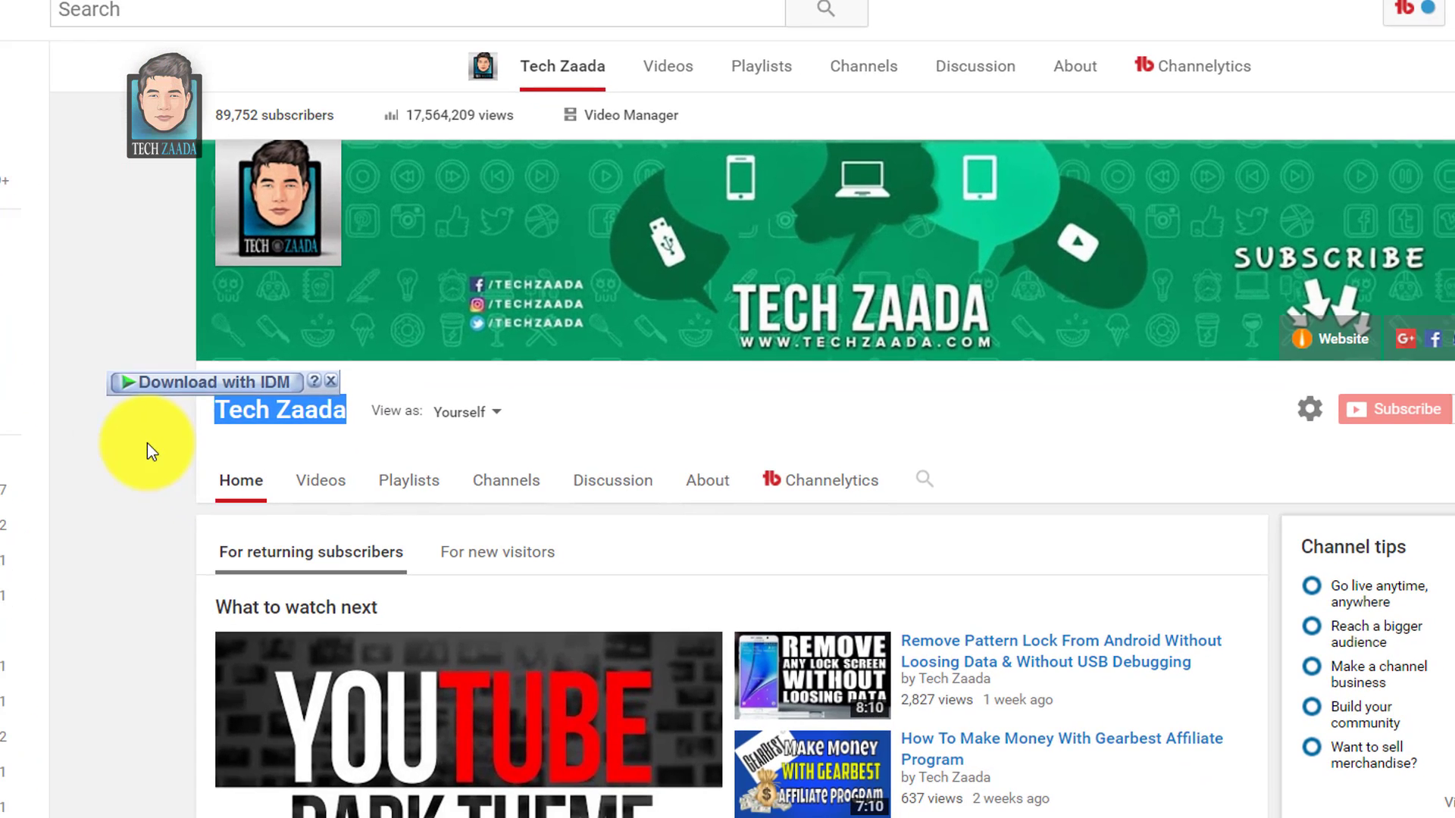
{"action": "left_click", "coordinate": [148, 445]}
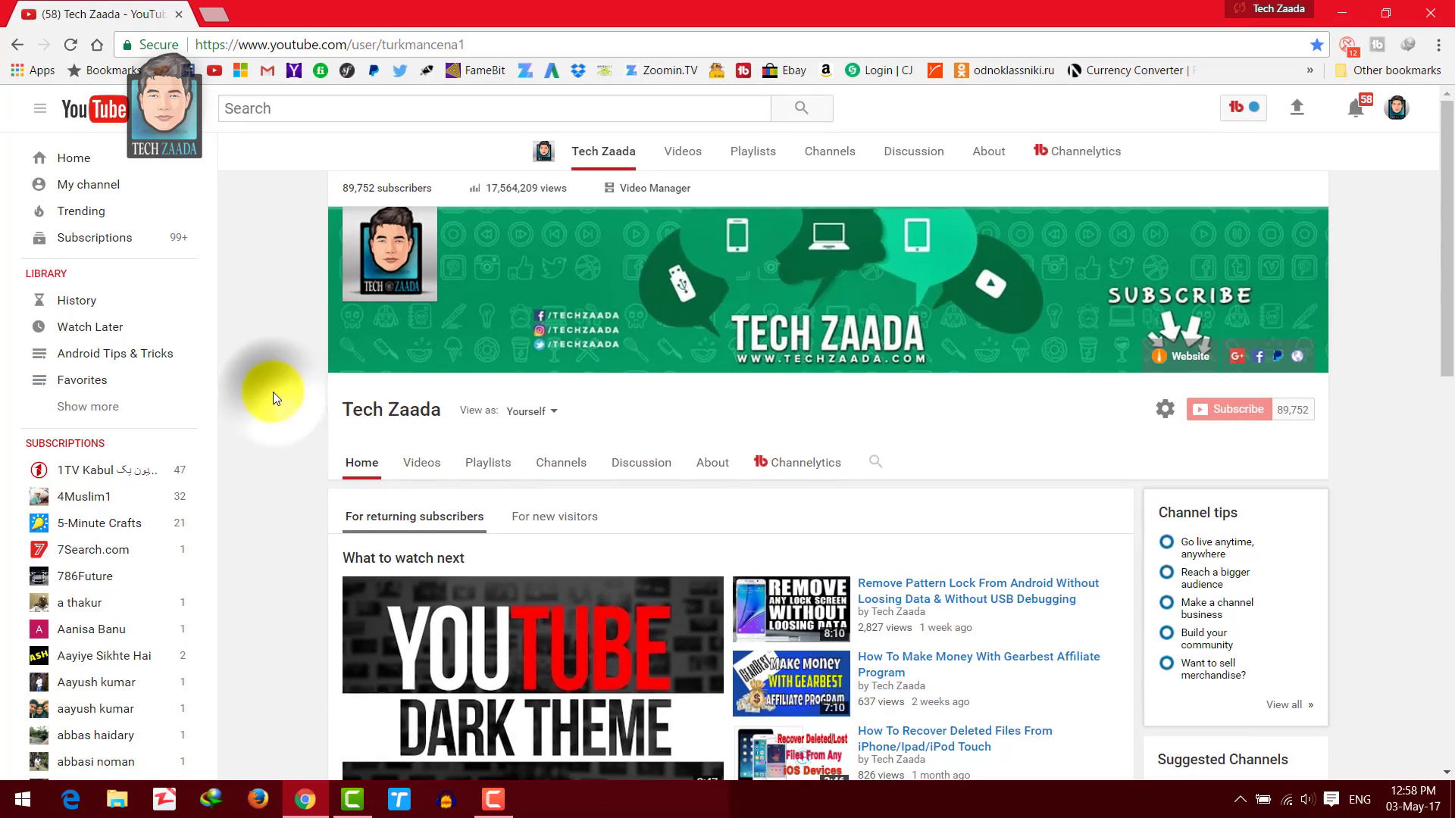
Start a YouTube Help email request on the Channel & video features topic.
{"action": "scroll", "coordinate": [273, 389], "scroll_direction": "down", "scroll_amount": 2}
{"action": "scroll", "coordinate": [273, 390], "scroll_direction": "down", "scroll_amount": 5}
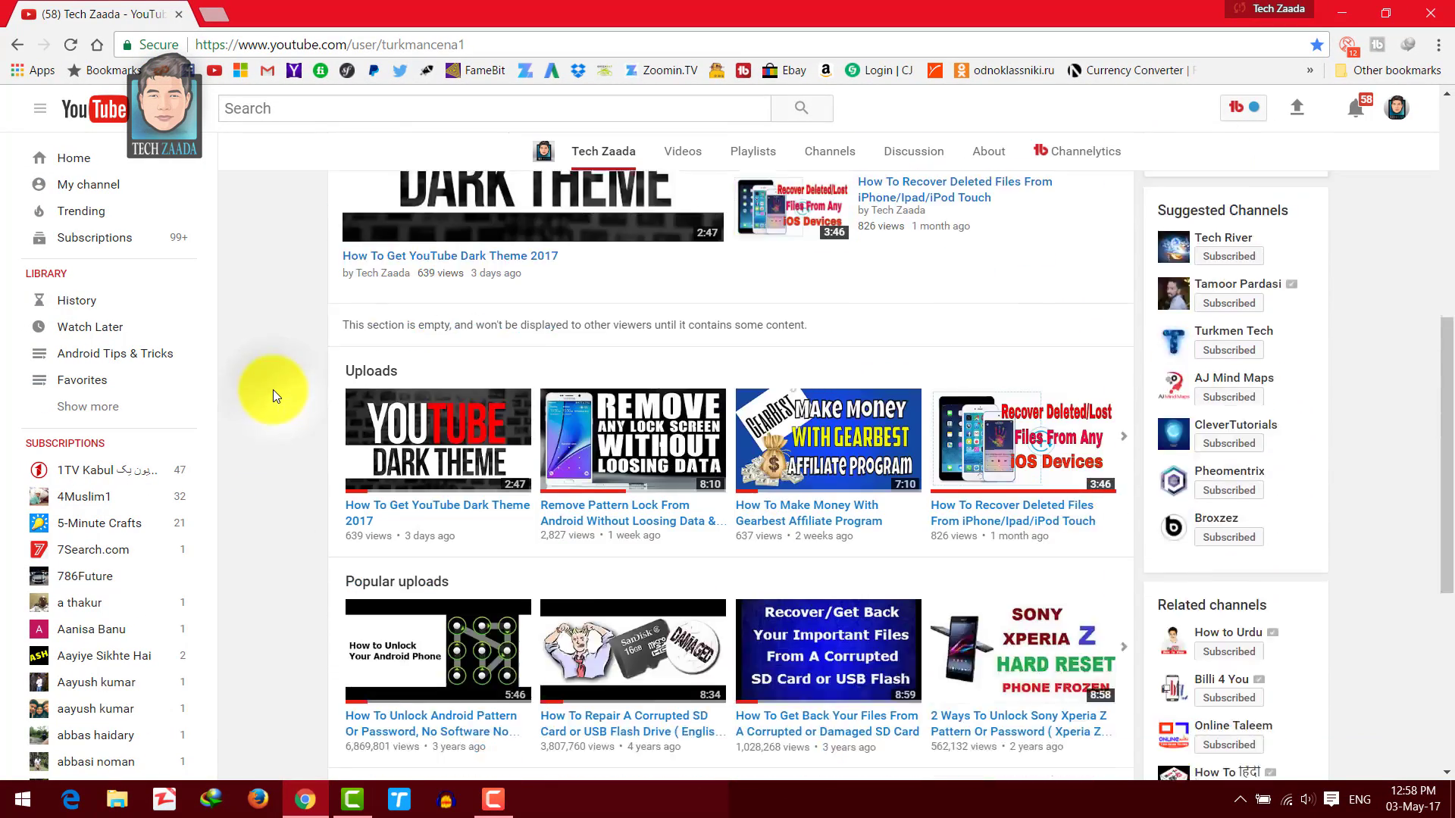
{"action": "scroll", "coordinate": [272, 389], "scroll_direction": "down", "scroll_amount": 5}
{"action": "left_click", "coordinate": [965, 675]}
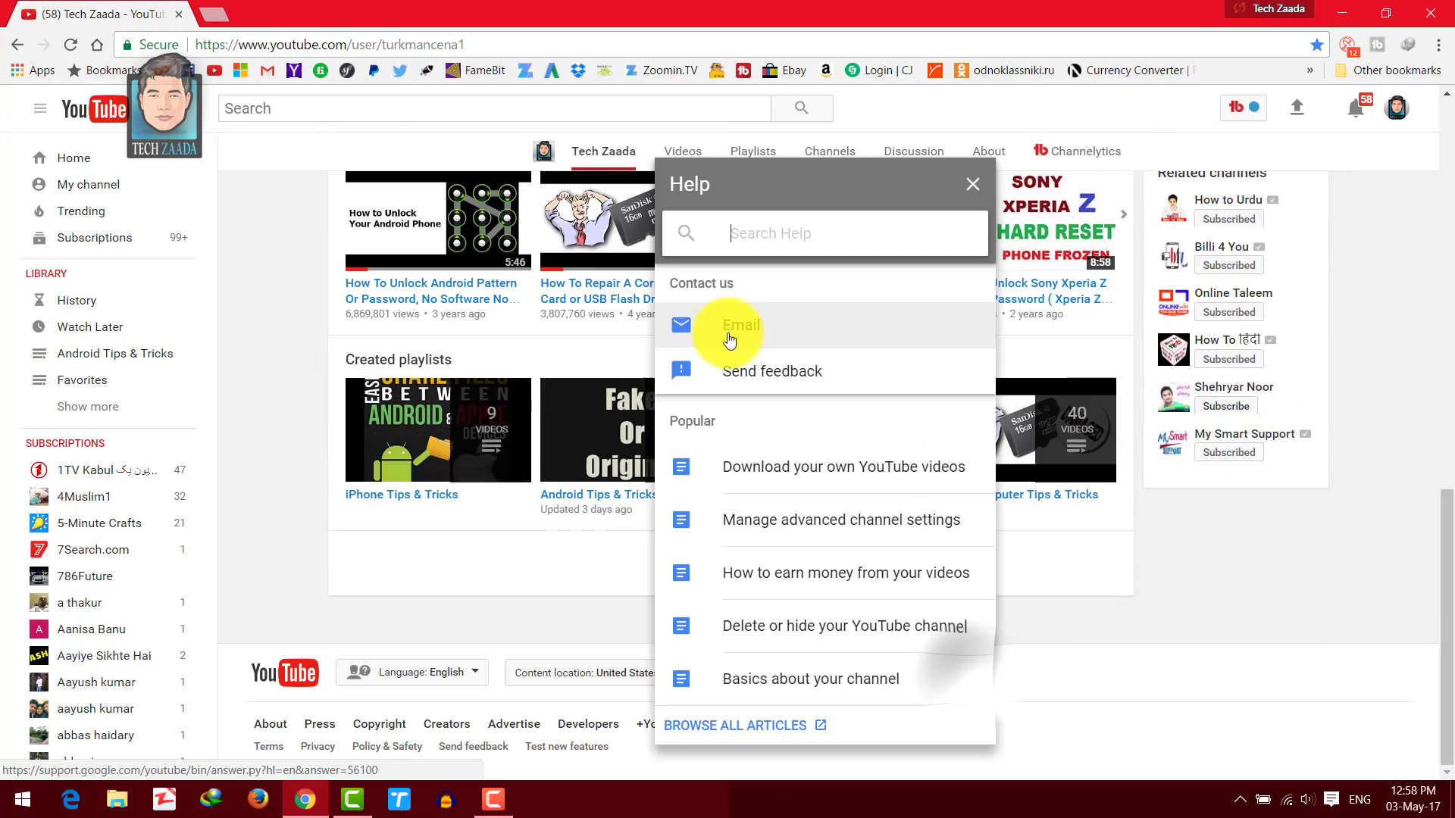
{"action": "left_click", "coordinate": [734, 335]}
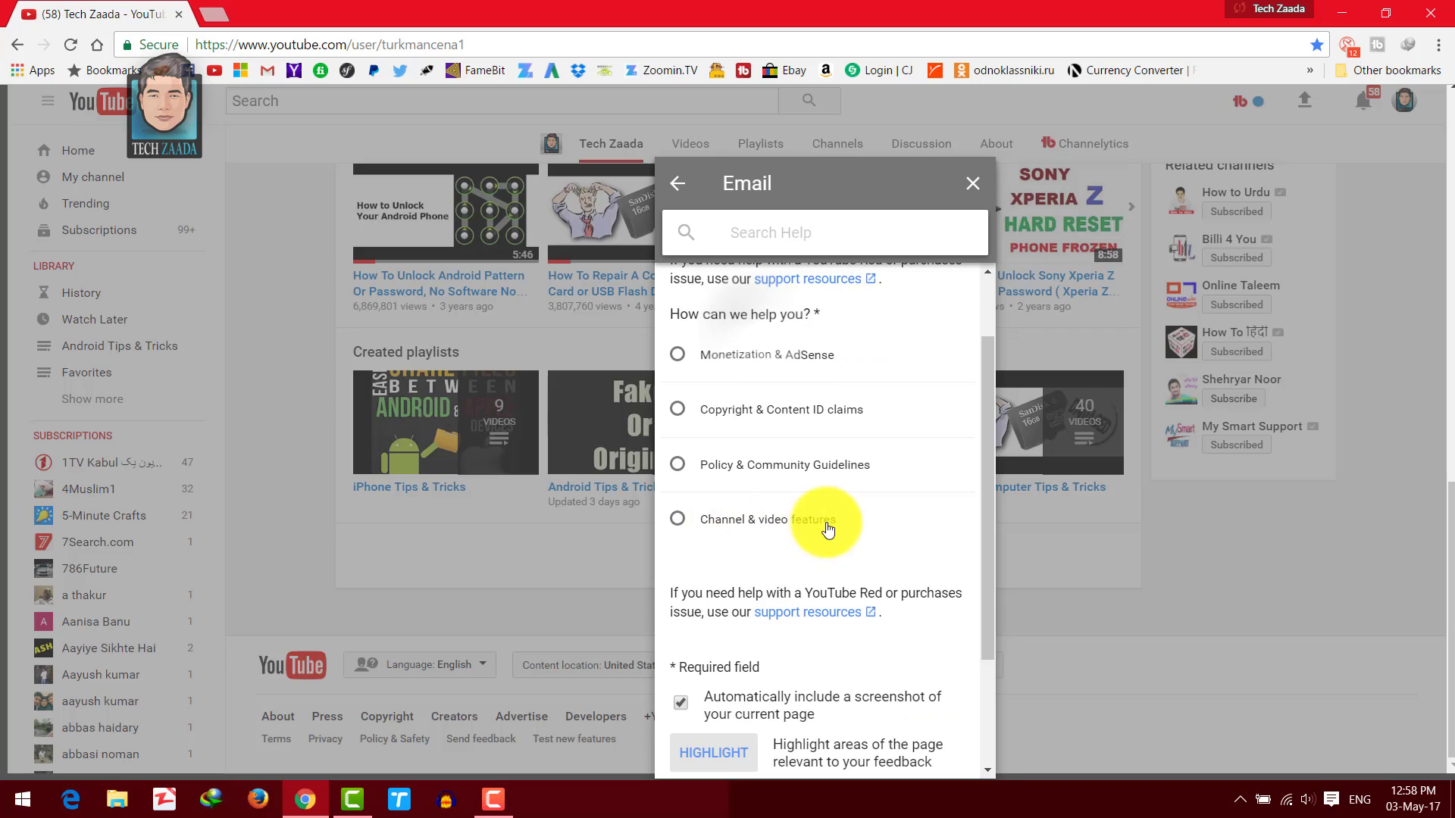
{"action": "left_click", "coordinate": [677, 521]}
Enter 'Turkman Cena' as the name and select the channel URL field.
{"action": "mouse_move", "coordinate": [990, 484]}
{"action": "left_mouse_down"}
{"action": "mouse_move", "coordinate": [988, 680]}
{"action": "mouse_move", "coordinate": [991, 399]}
{"action": "mouse_move", "coordinate": [988, 495]}
{"action": "left_mouse_up"}
{"action": "left_click", "coordinate": [752, 426]}
{"action": "type", "text": "Turkman Cena"}
{"action": "left_click_drag", "start_coordinate": [943, 348], "coordinate": [690, 350]}
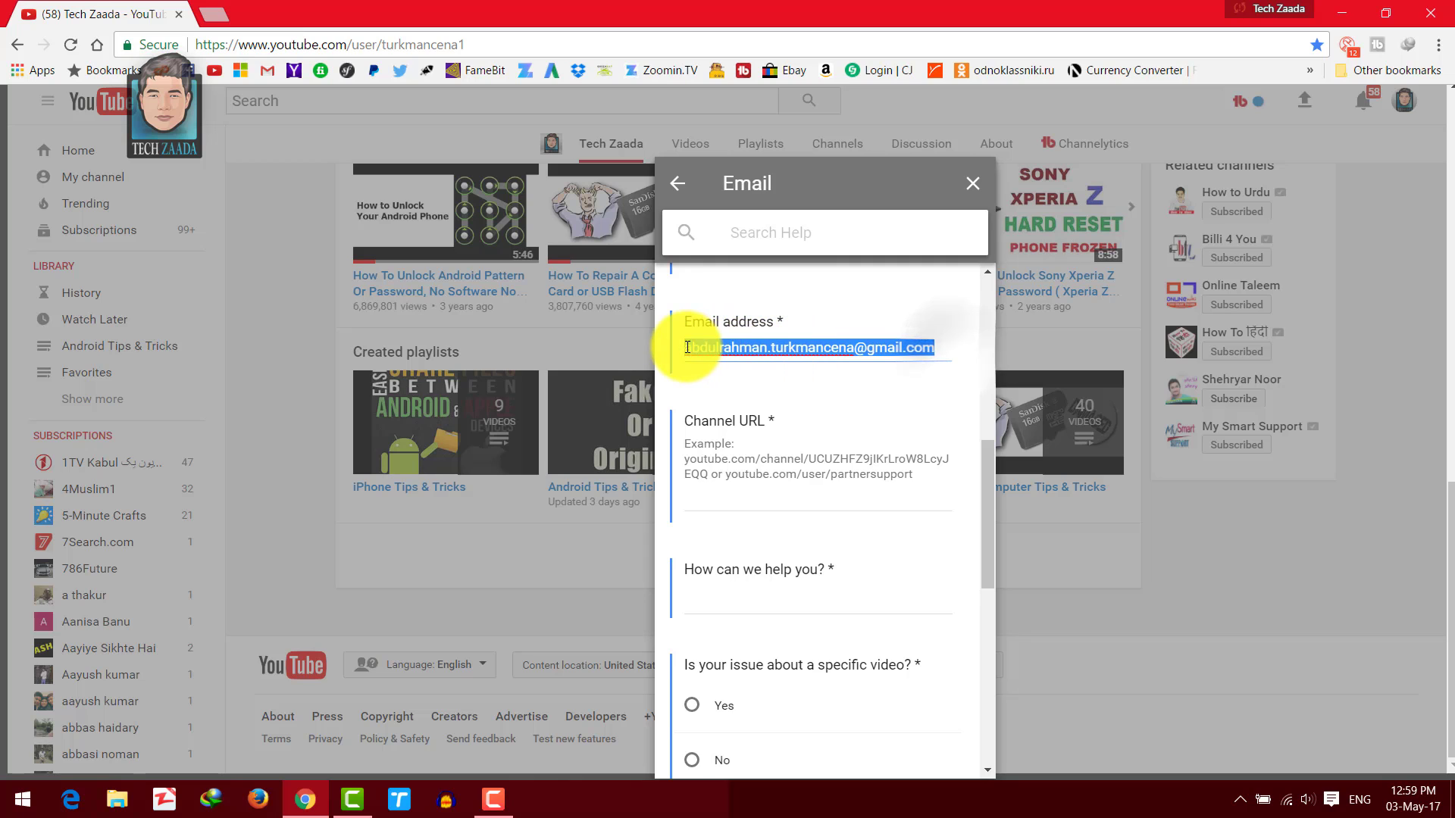
{"action": "left_click", "coordinate": [738, 348]}
{"action": "left_click", "coordinate": [738, 497]}
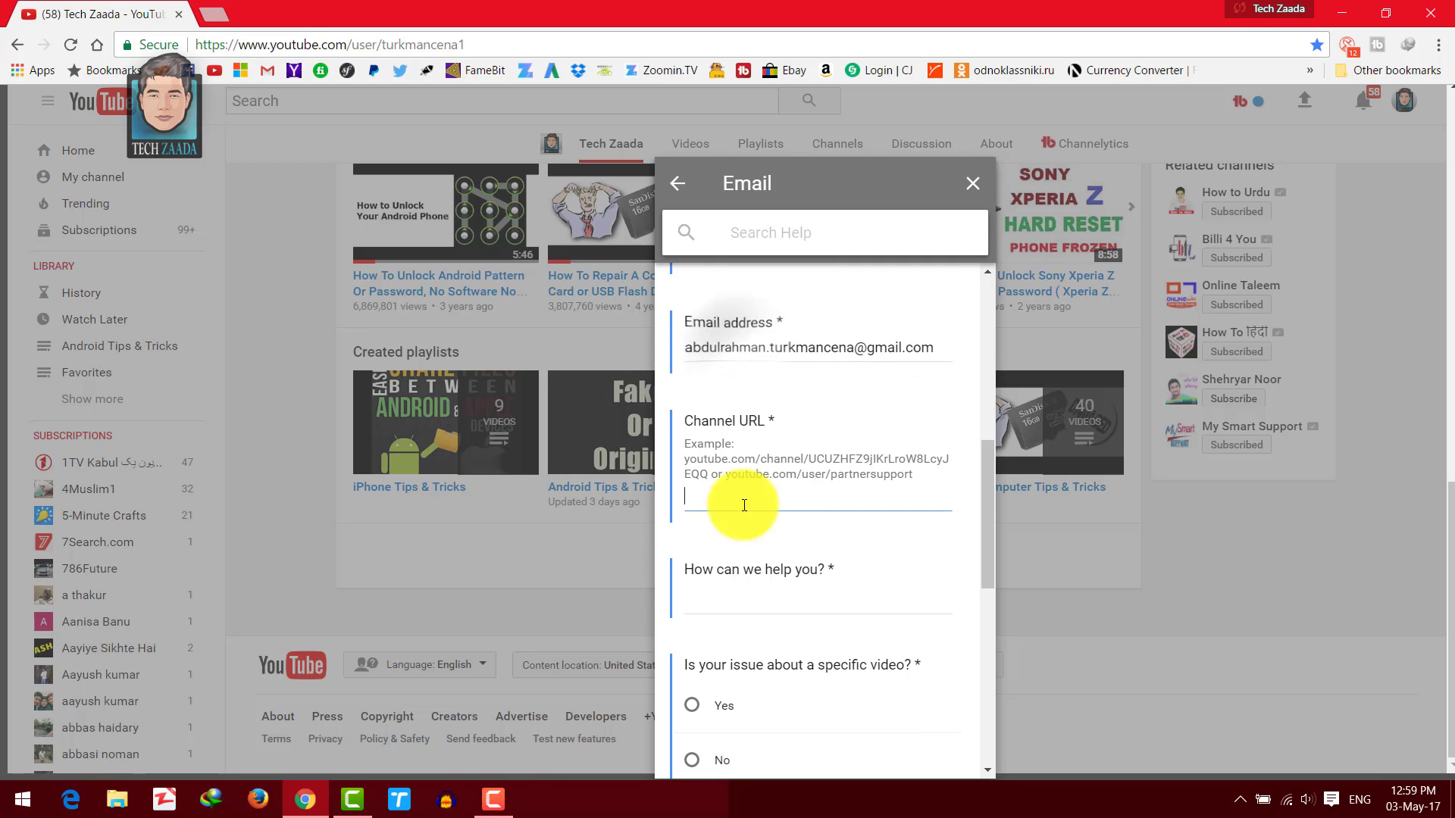
Copy the channel's address from a new tab and prepare to paste it into the URL field.
{"action": "left_click", "coordinate": [217, 16]}
{"action": "type", "text": "https://www.youtube.com/user/turkmancena1"}
{"action": "key", "text": "Return"}
{"action": "left_click", "coordinate": [281, 44]}
{"action": "right_click", "coordinate": [282, 44]}
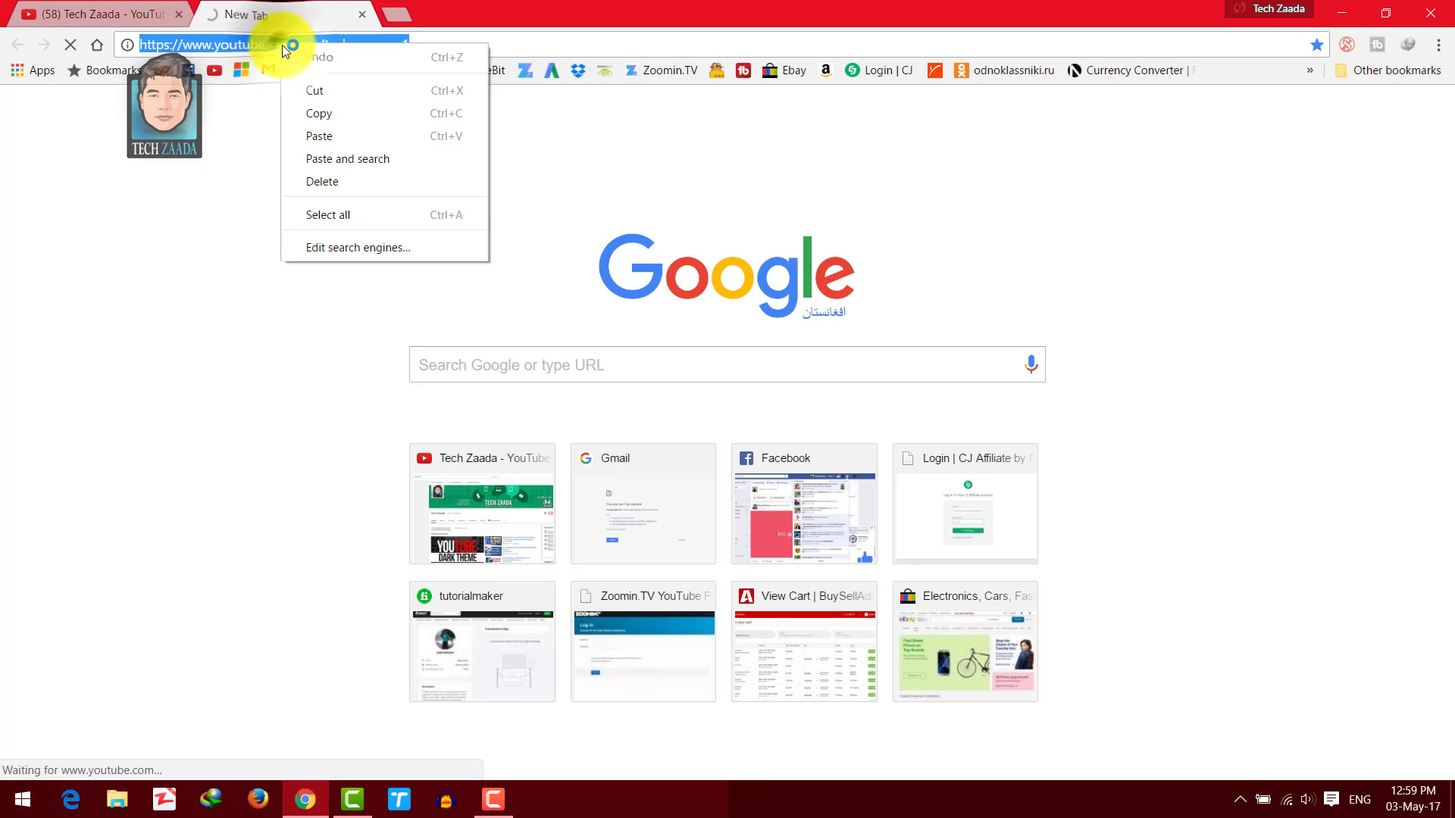
{"action": "left_click", "coordinate": [325, 116]}
{"action": "left_click", "coordinate": [128, 15]}
{"action": "left_click", "coordinate": [710, 494]}
{"action": "right_click", "coordinate": [712, 494]}
Paste the channel address and the prepared custom URL request text into the form.
{"action": "left_click", "coordinate": [750, 602]}
{"action": "scroll", "coordinate": [732, 442], "scroll_direction": "down", "scroll_amount": 2}
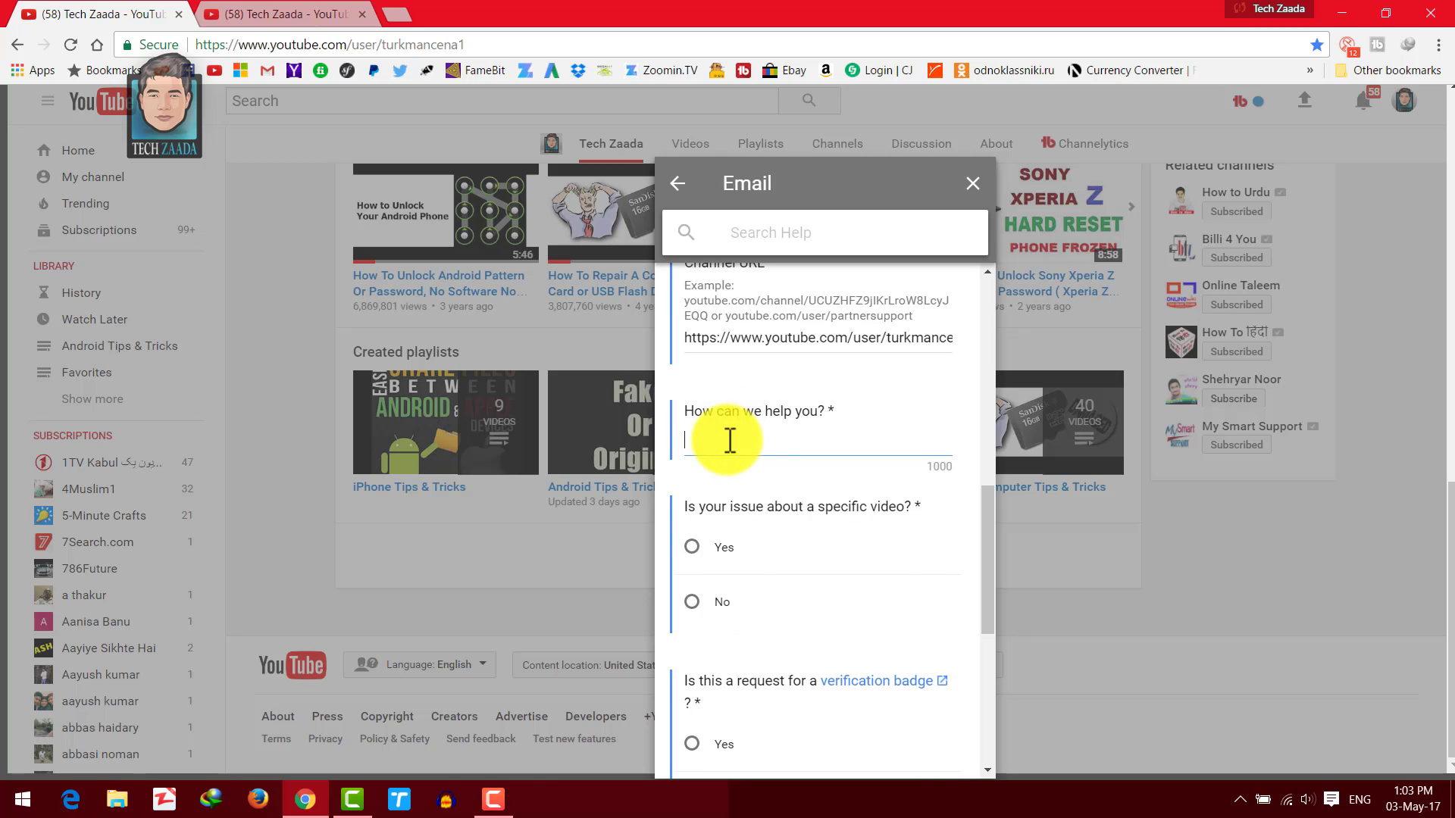
{"action": "right_click", "coordinate": [727, 439]}
{"action": "left_click", "coordinate": [796, 550]}
{"action": "left_click_drag", "start_coordinate": [841, 553], "coordinate": [690, 428]}
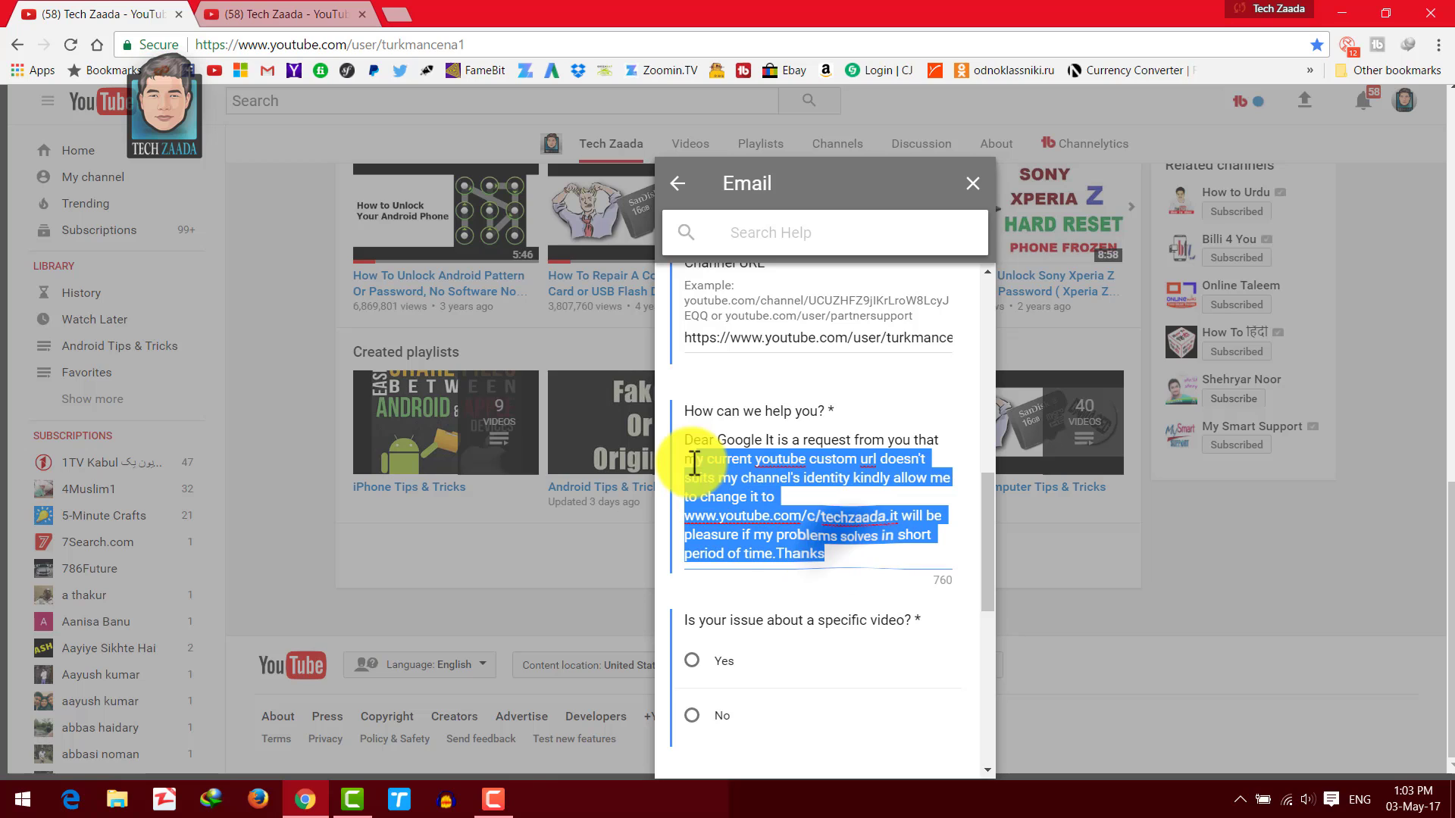
{"action": "left_click", "coordinate": [769, 459]}
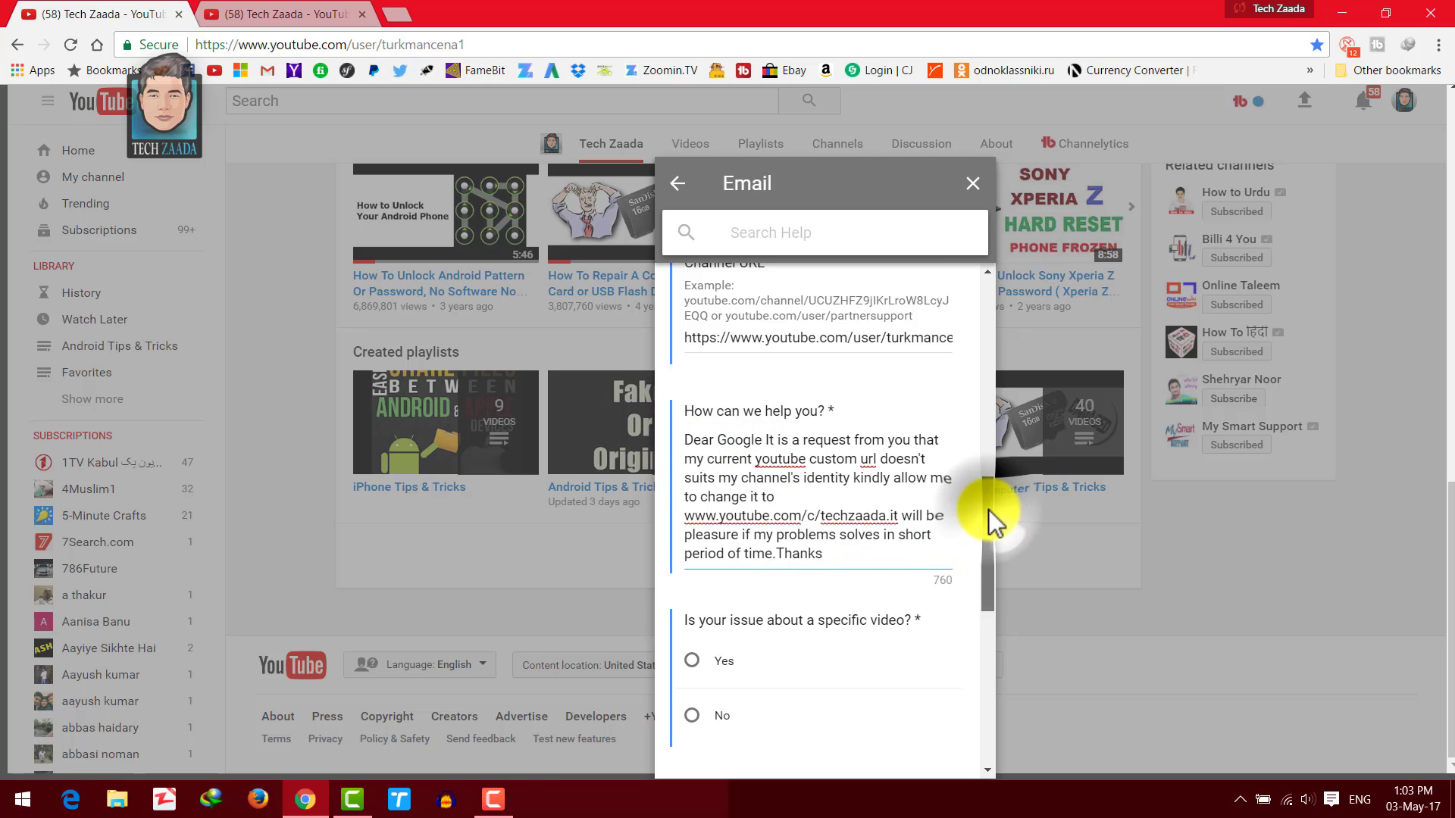
Answer No to the specific-video question, untick the screenshot option, and send the request.
{"action": "left_click_drag", "start_coordinate": [988, 509], "coordinate": [988, 655]}
{"action": "left_click", "coordinate": [693, 489]}
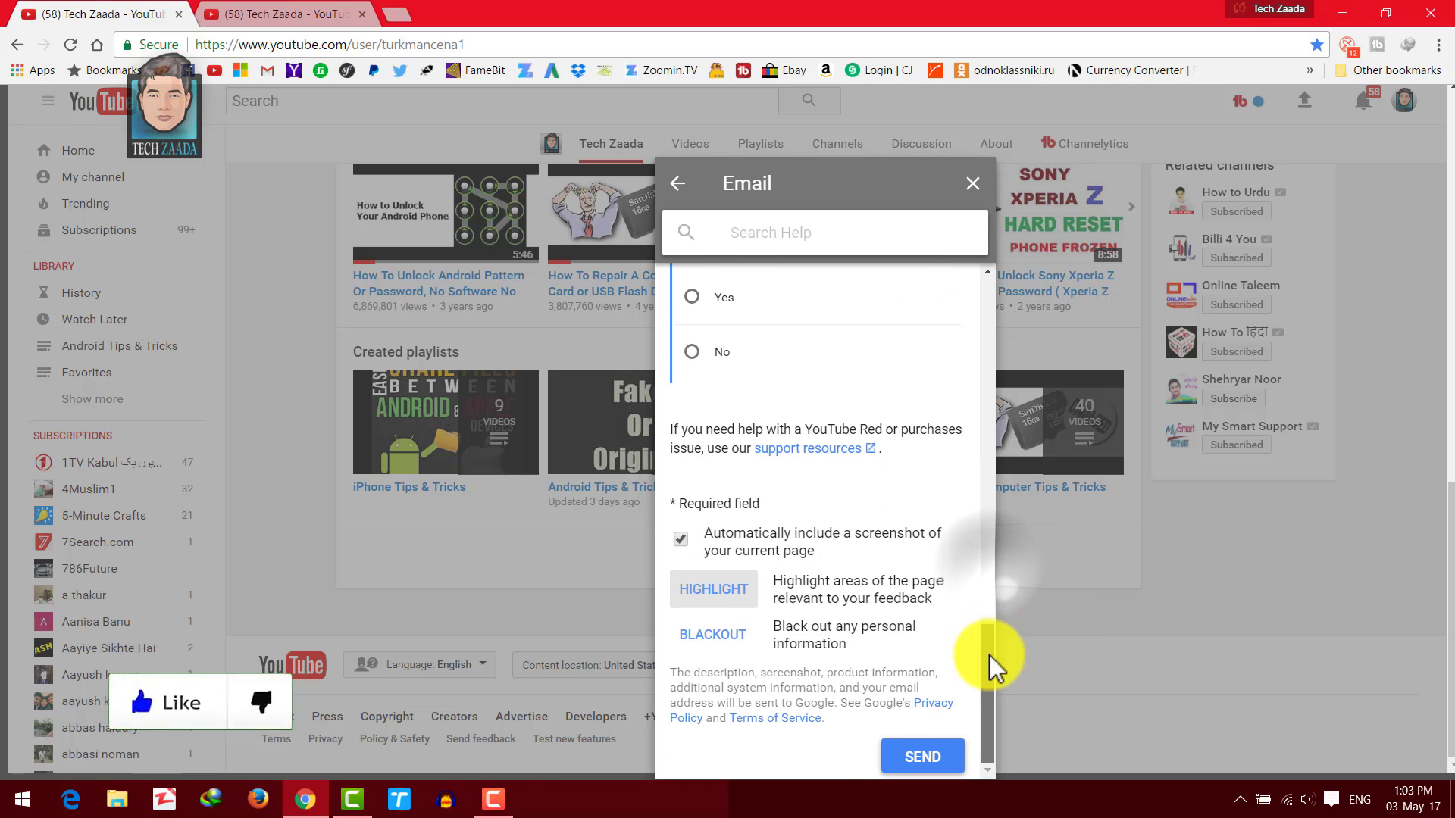
{"action": "left_click", "coordinate": [691, 353]}
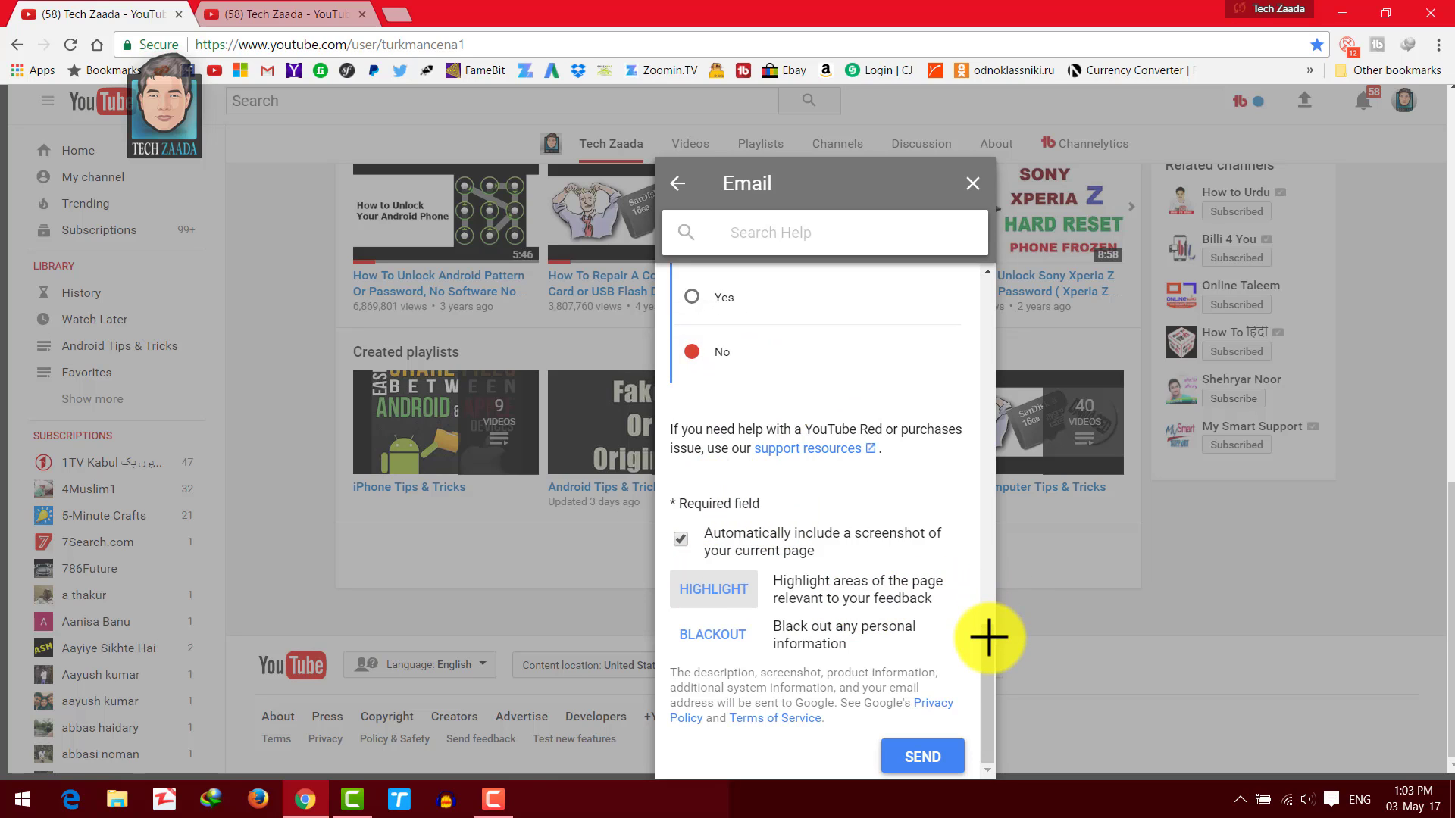
{"action": "left_click", "coordinate": [681, 538]}
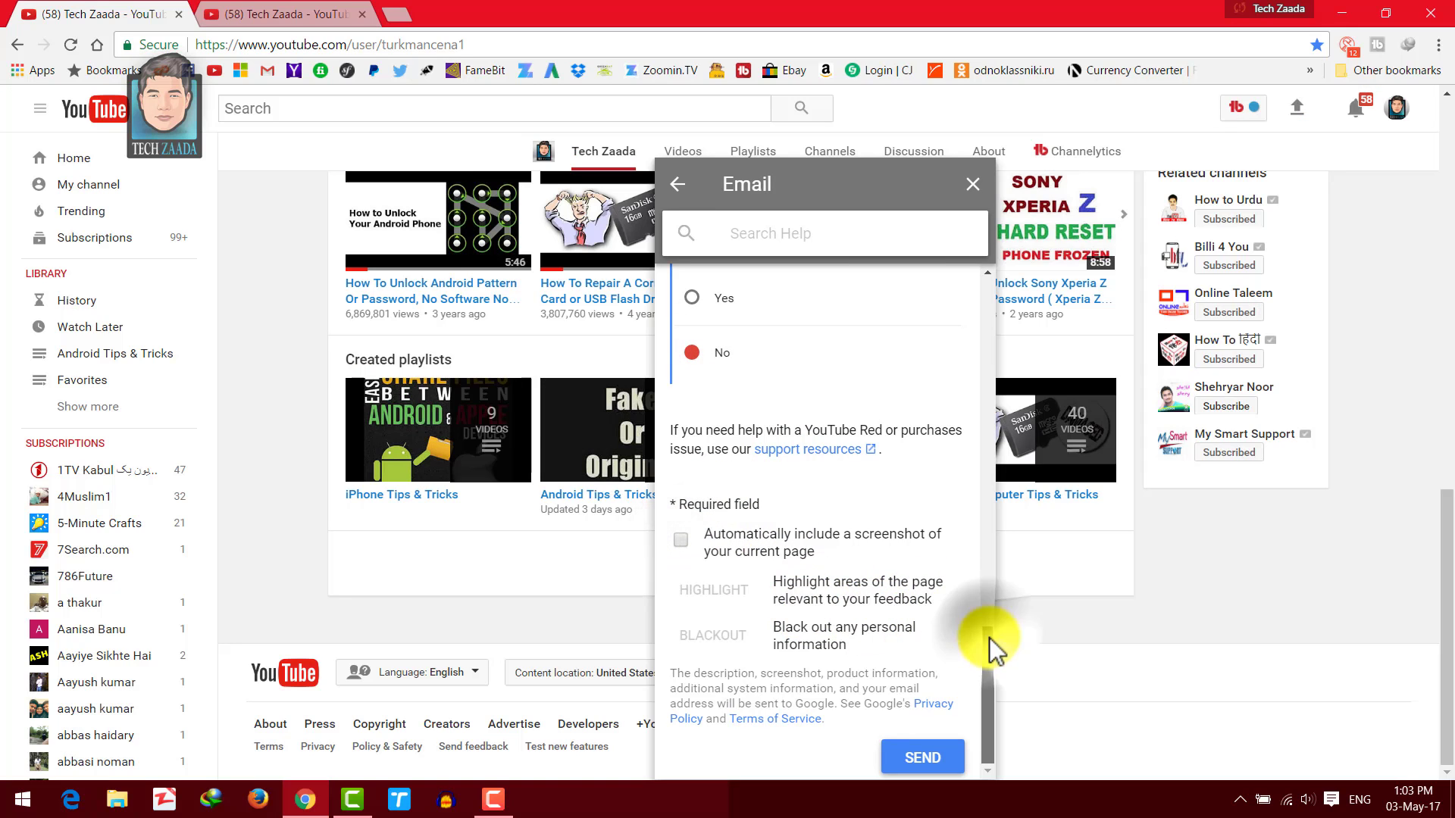
{"action": "left_click", "coordinate": [930, 755]}
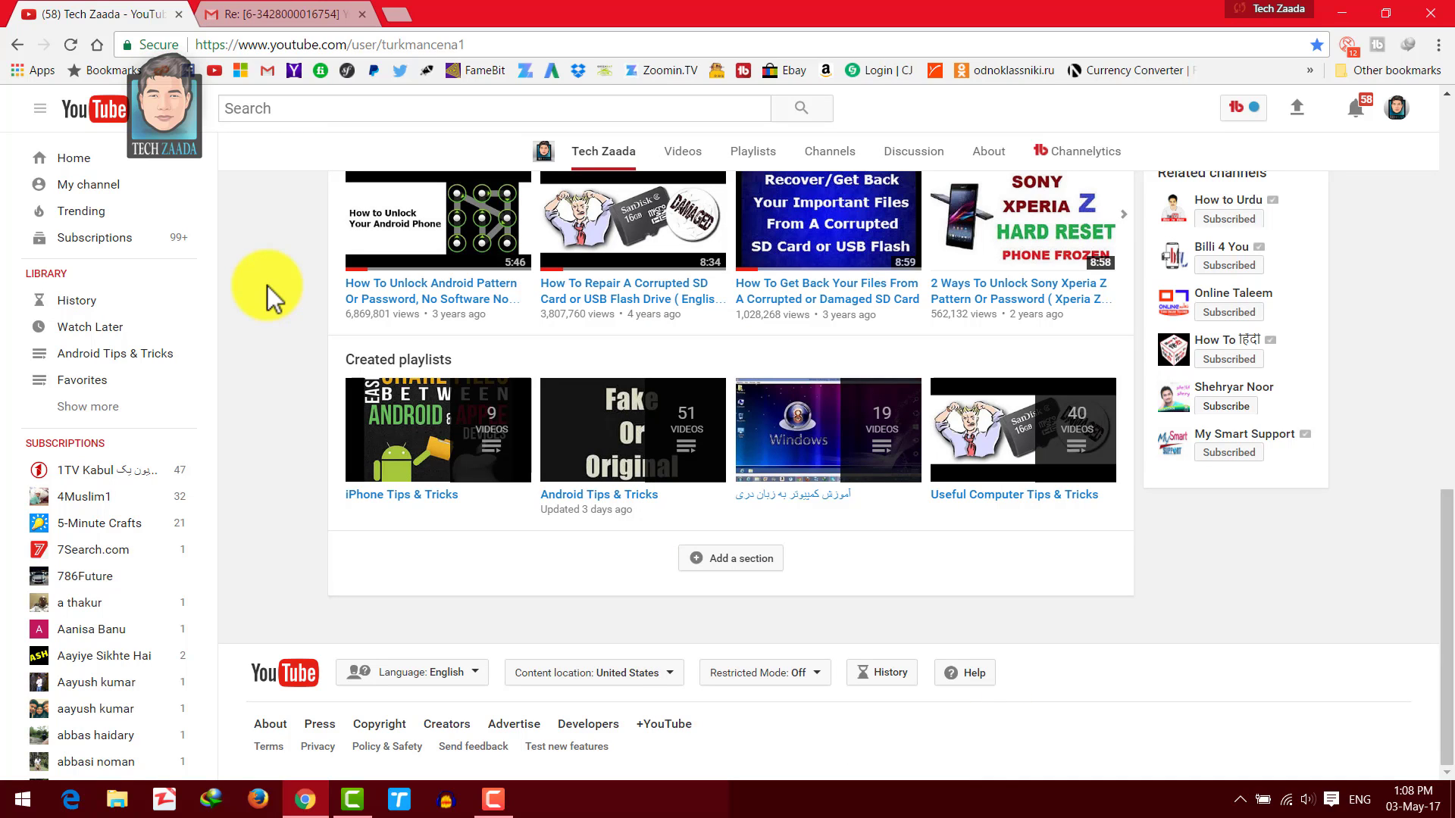
Read the YouTube Partner Support reply in Gmail, highlighting its key phrases.
{"action": "left_click", "coordinate": [284, 13]}
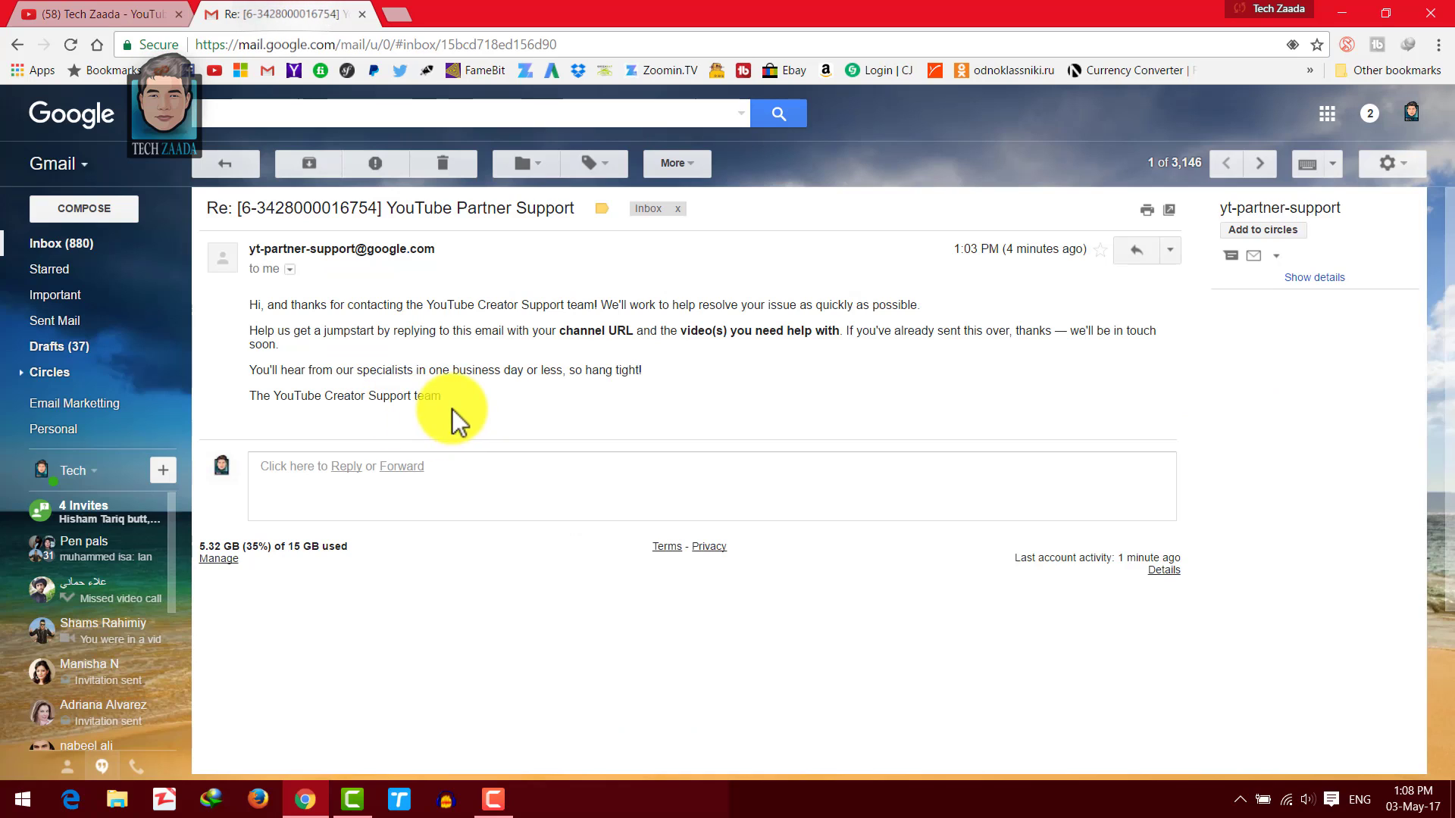
{"action": "left_click_drag", "start_coordinate": [441, 396], "coordinate": [338, 307]}
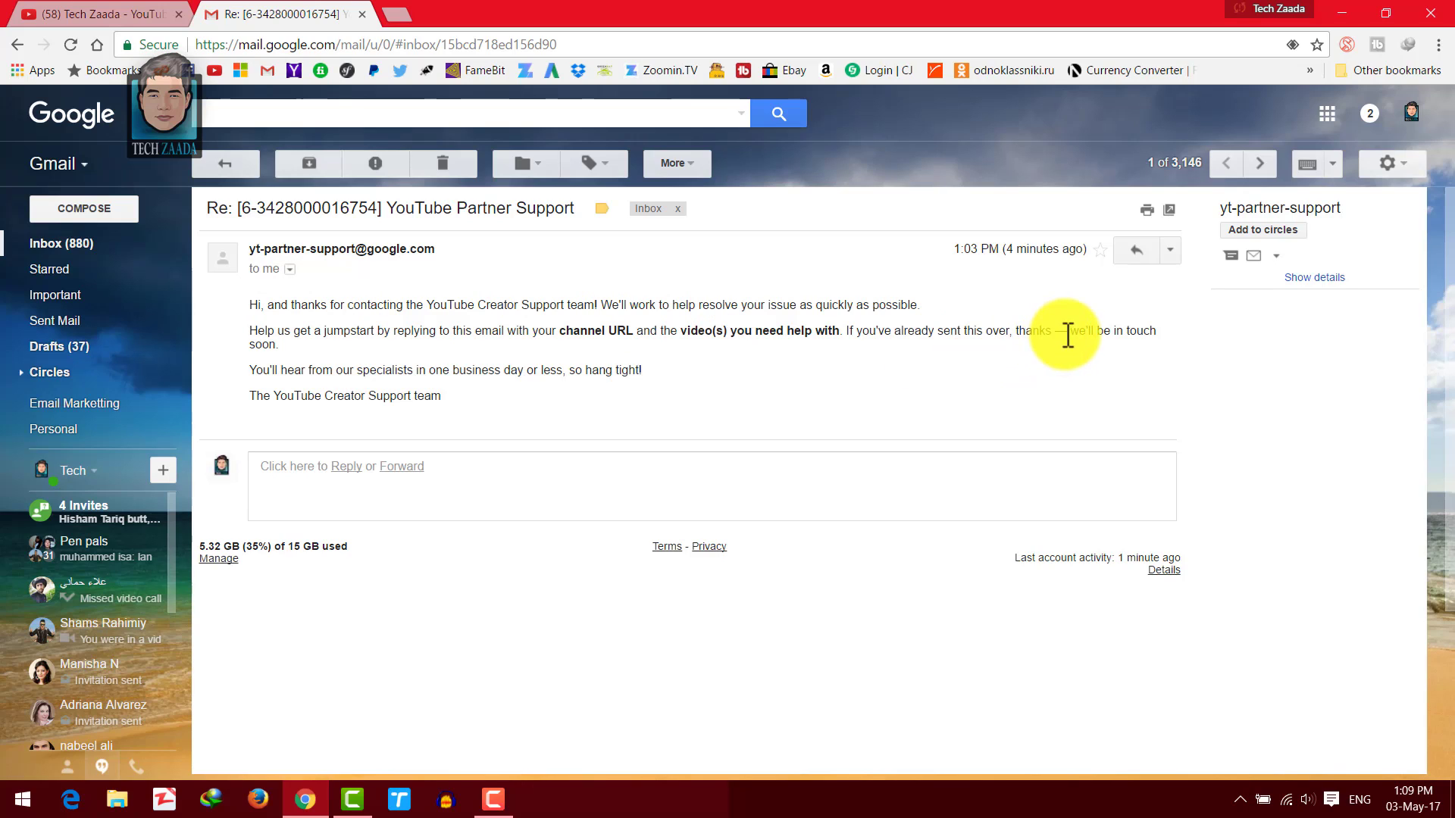
{"action": "left_click_drag", "start_coordinate": [1065, 332], "coordinate": [1167, 331]}
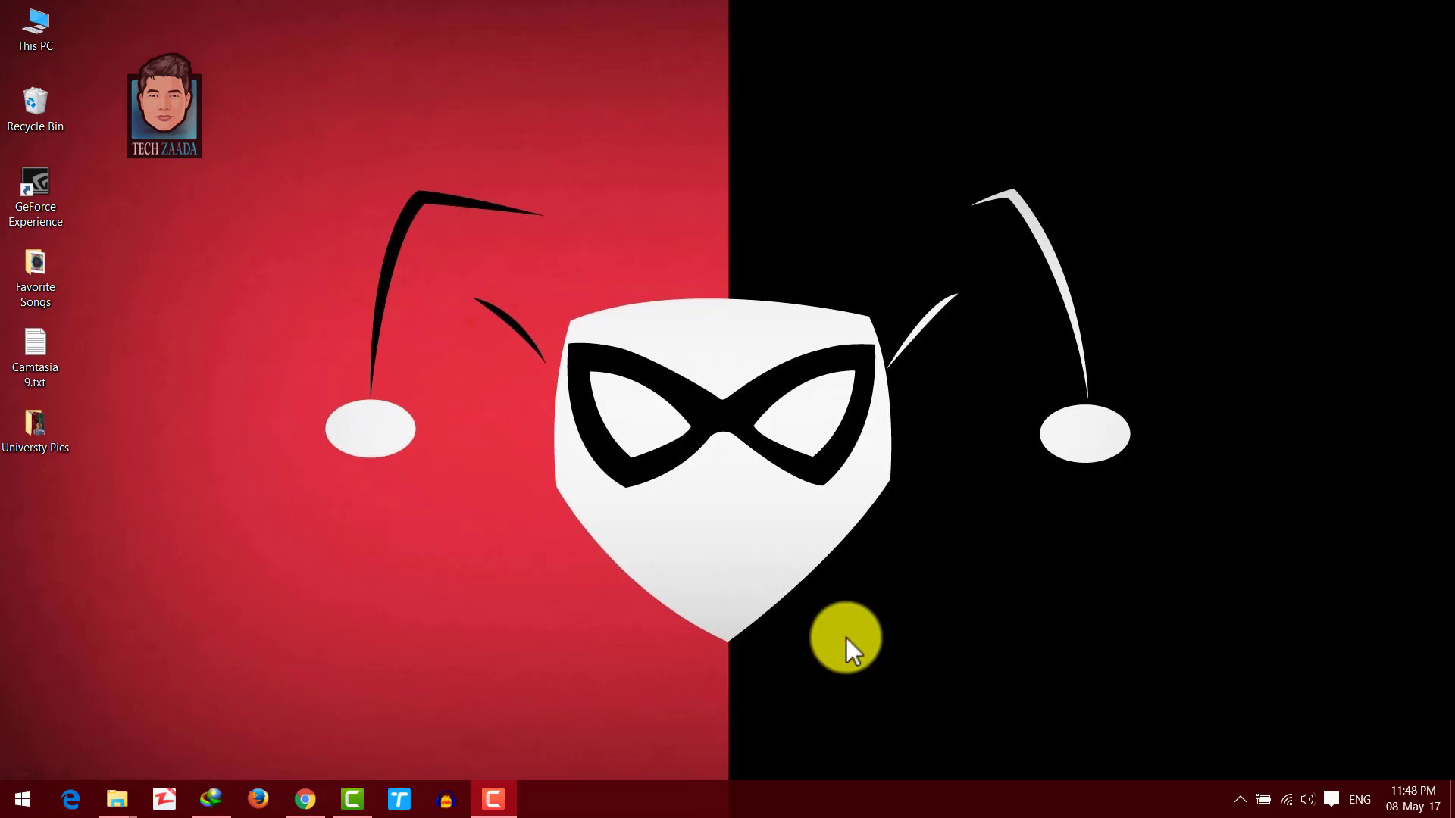
Follow the reply's youtube.com/account_advanced link to the Advanced account settings.
{"action": "left_click", "coordinate": [306, 795]}
{"action": "left_click_drag", "start_coordinate": [250, 311], "coordinate": [319, 311]}
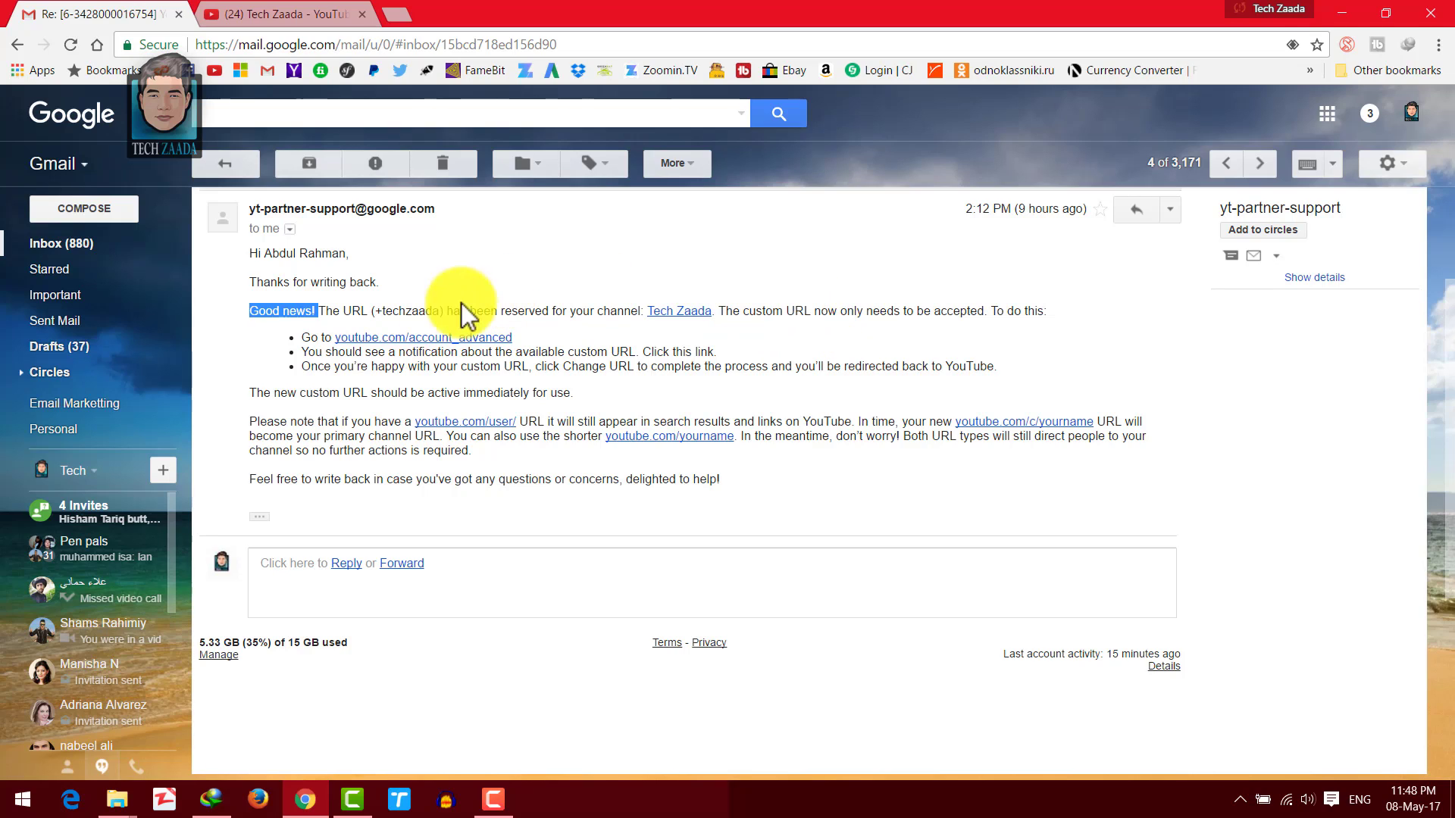
{"action": "left_click", "coordinate": [409, 338]}
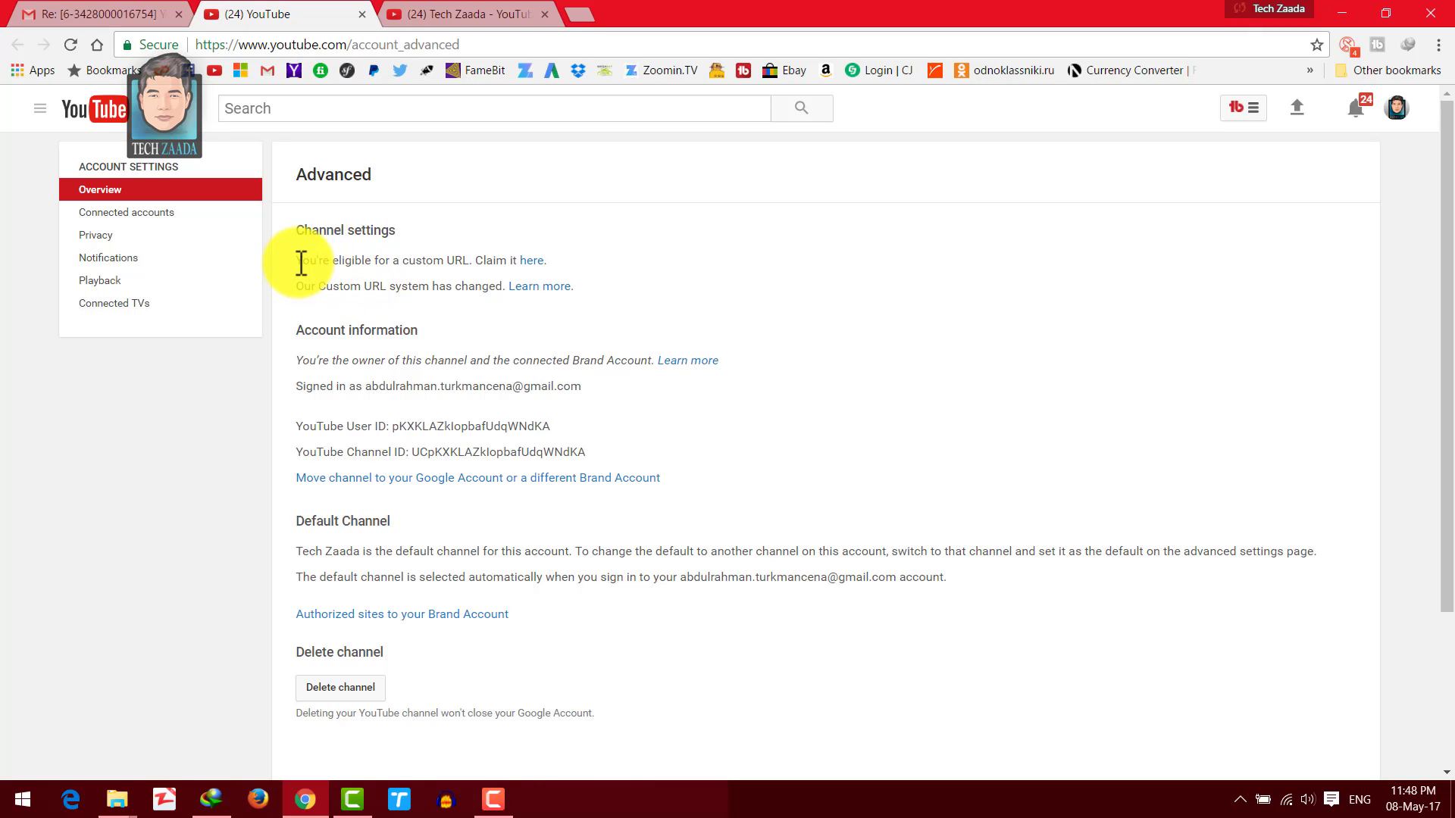
Claim the lowercase techzaada custom URL, agreeing to the terms and submitting the change.
{"action": "left_click_drag", "start_coordinate": [294, 259], "coordinate": [470, 262]}
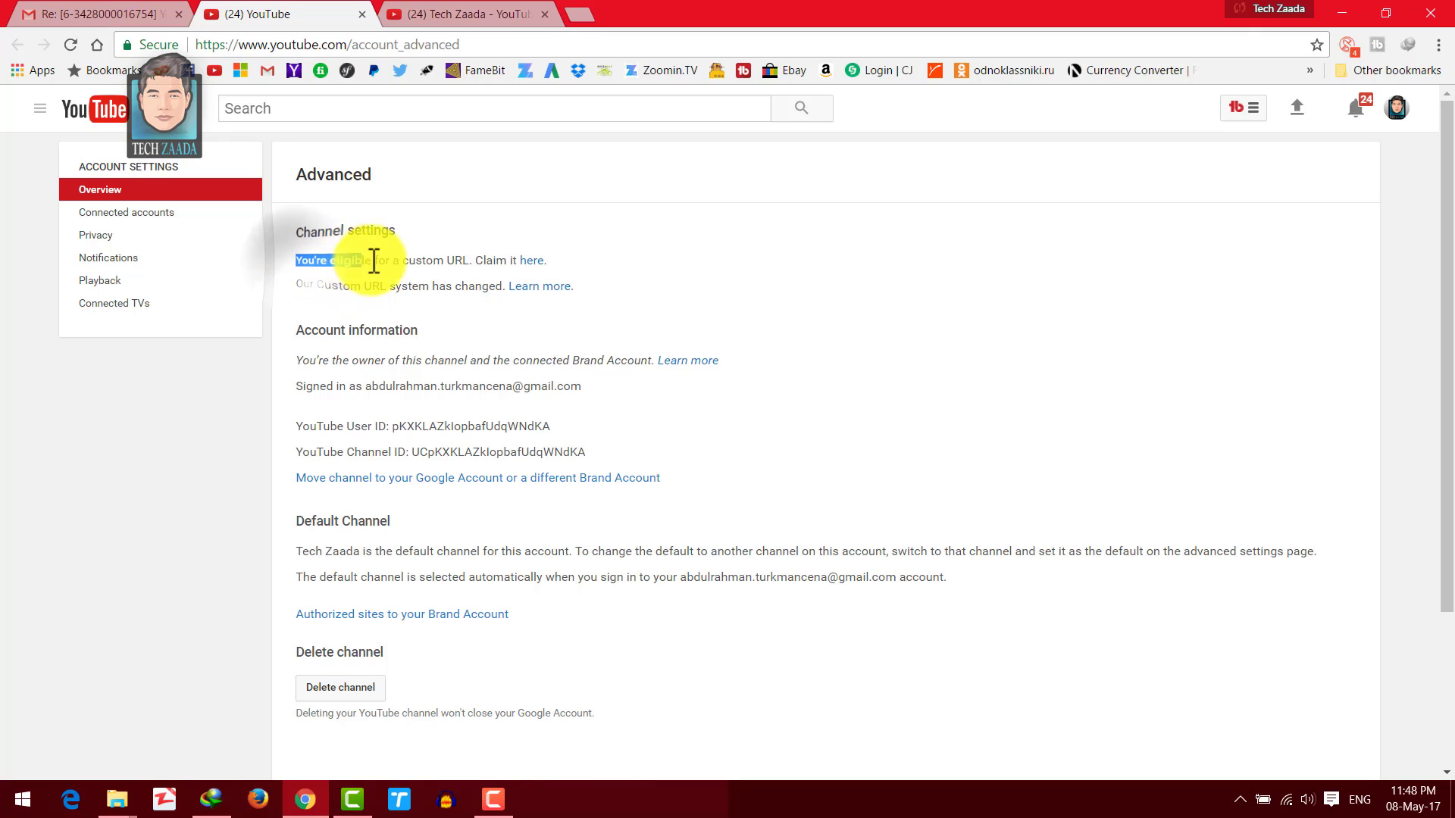
{"action": "left_click", "coordinate": [482, 261]}
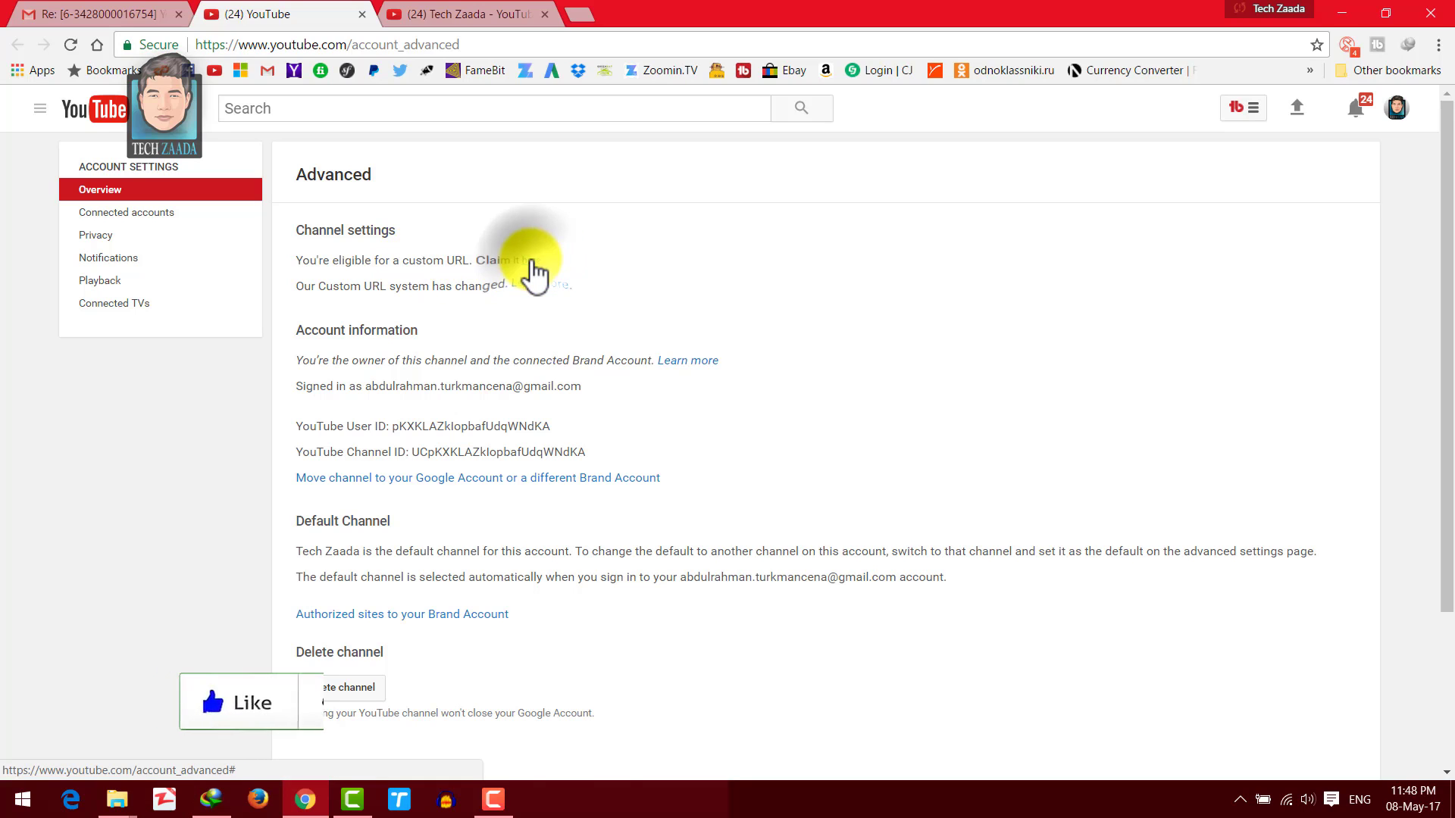
{"action": "left_click", "coordinate": [532, 261]}
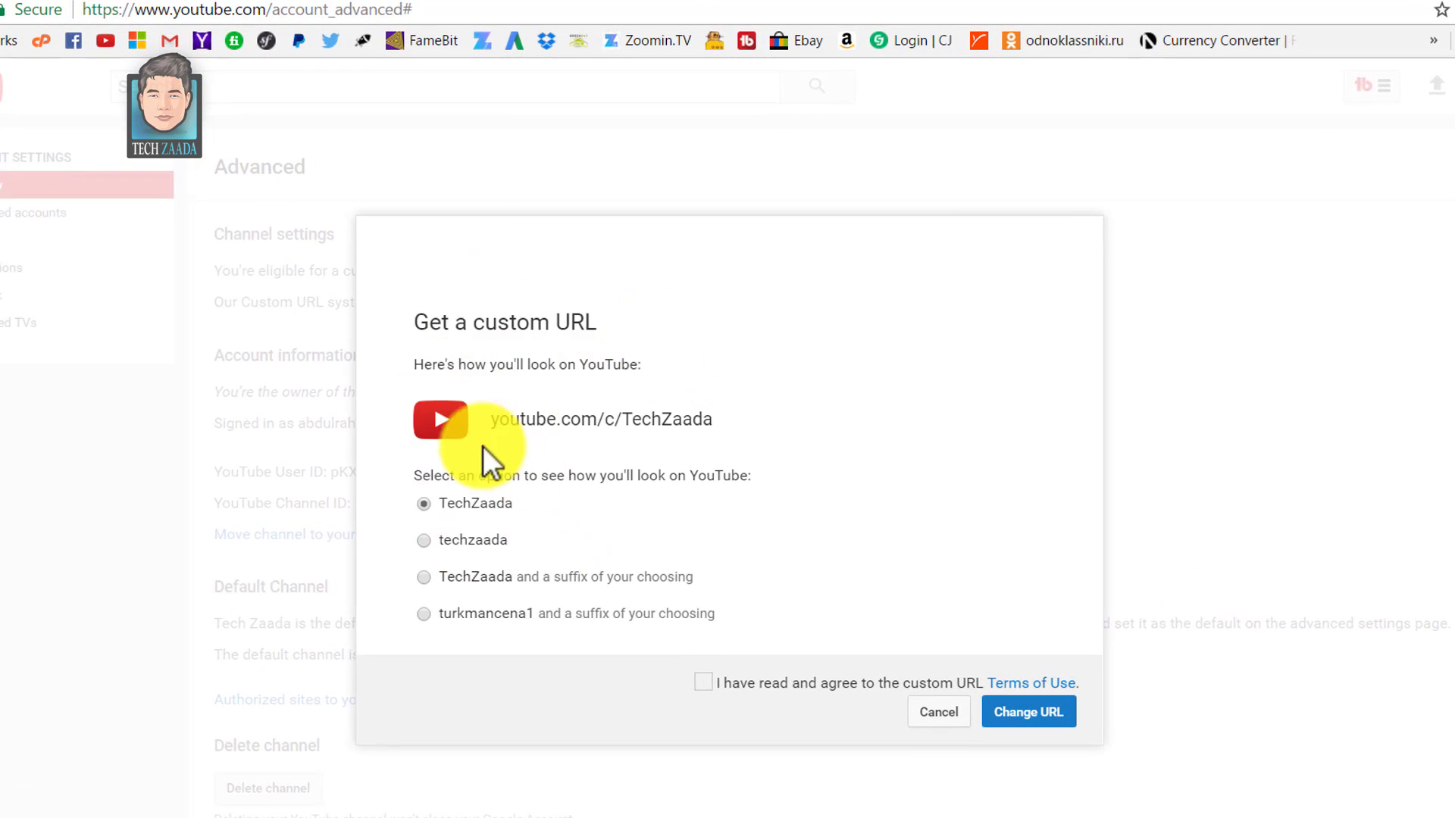
{"action": "left_click", "coordinate": [422, 542]}
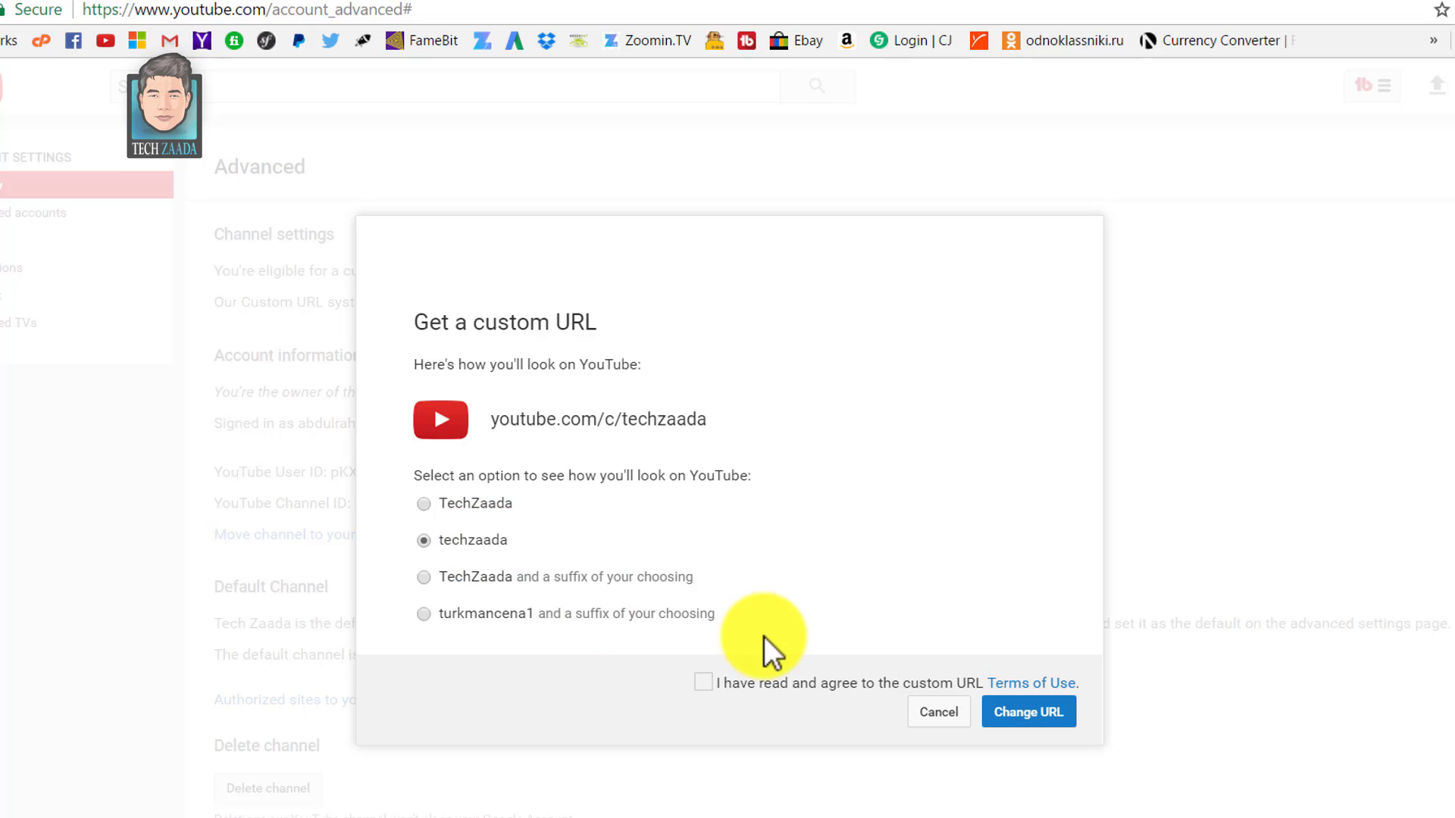
{"action": "left_click", "coordinate": [703, 684]}
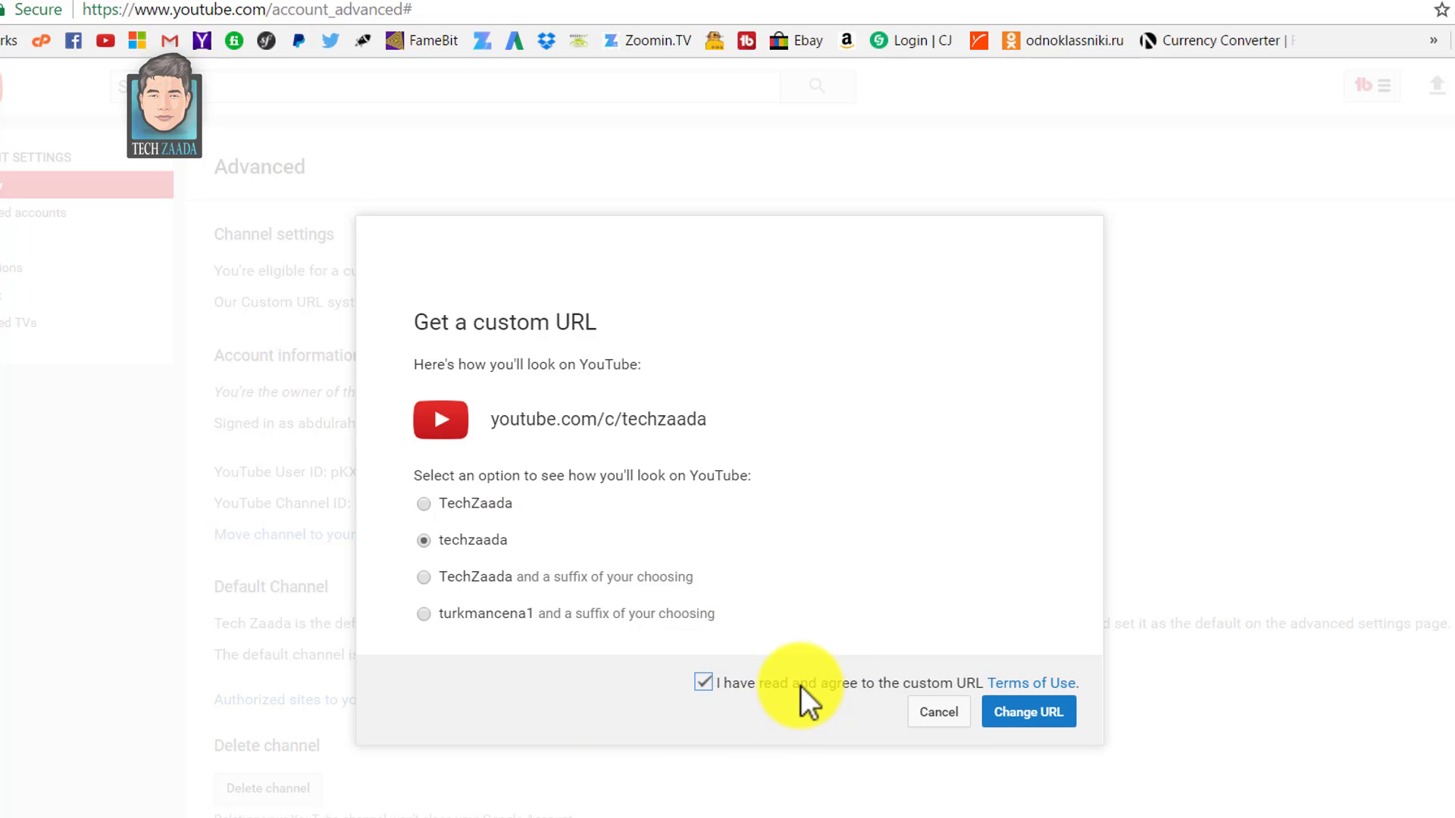
{"action": "left_click", "coordinate": [1028, 716]}
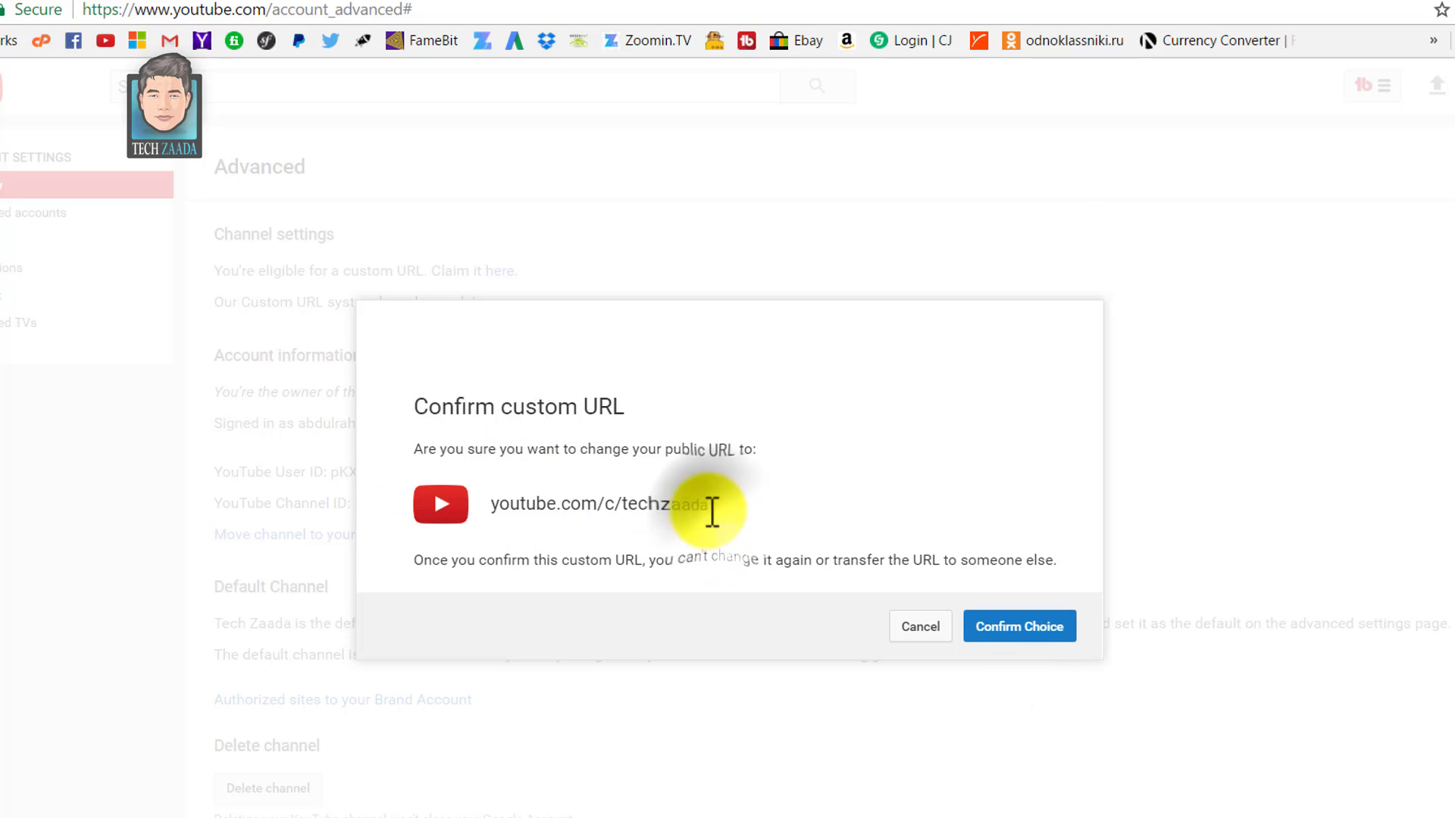
{"action": "left_click_drag", "start_coordinate": [698, 506], "coordinate": [493, 503]}
{"action": "left_click", "coordinate": [496, 503]}
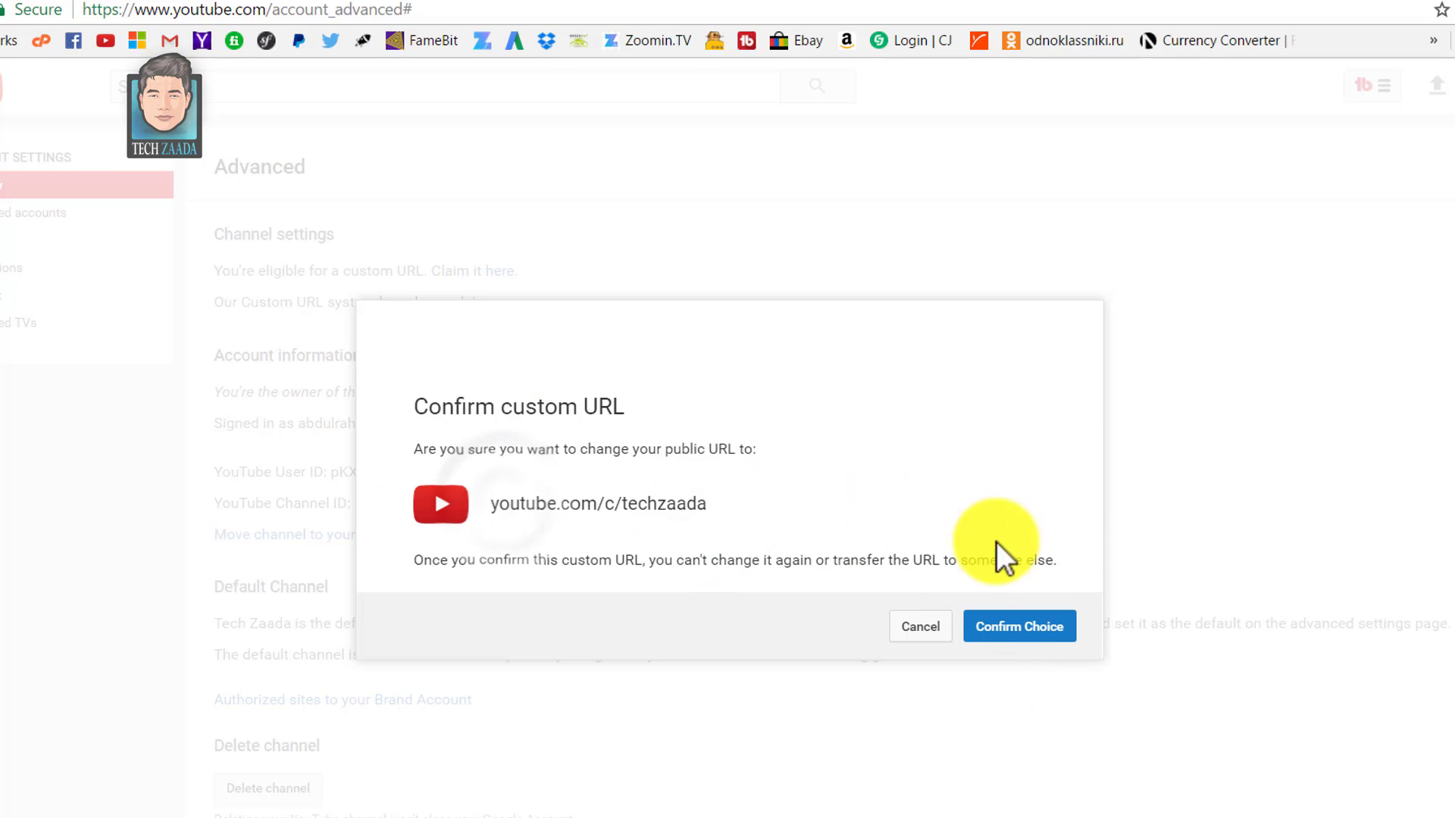
Confirm the techzaada URL choice, then reload the old /user/ channel tab.
{"action": "left_click", "coordinate": [1014, 630]}
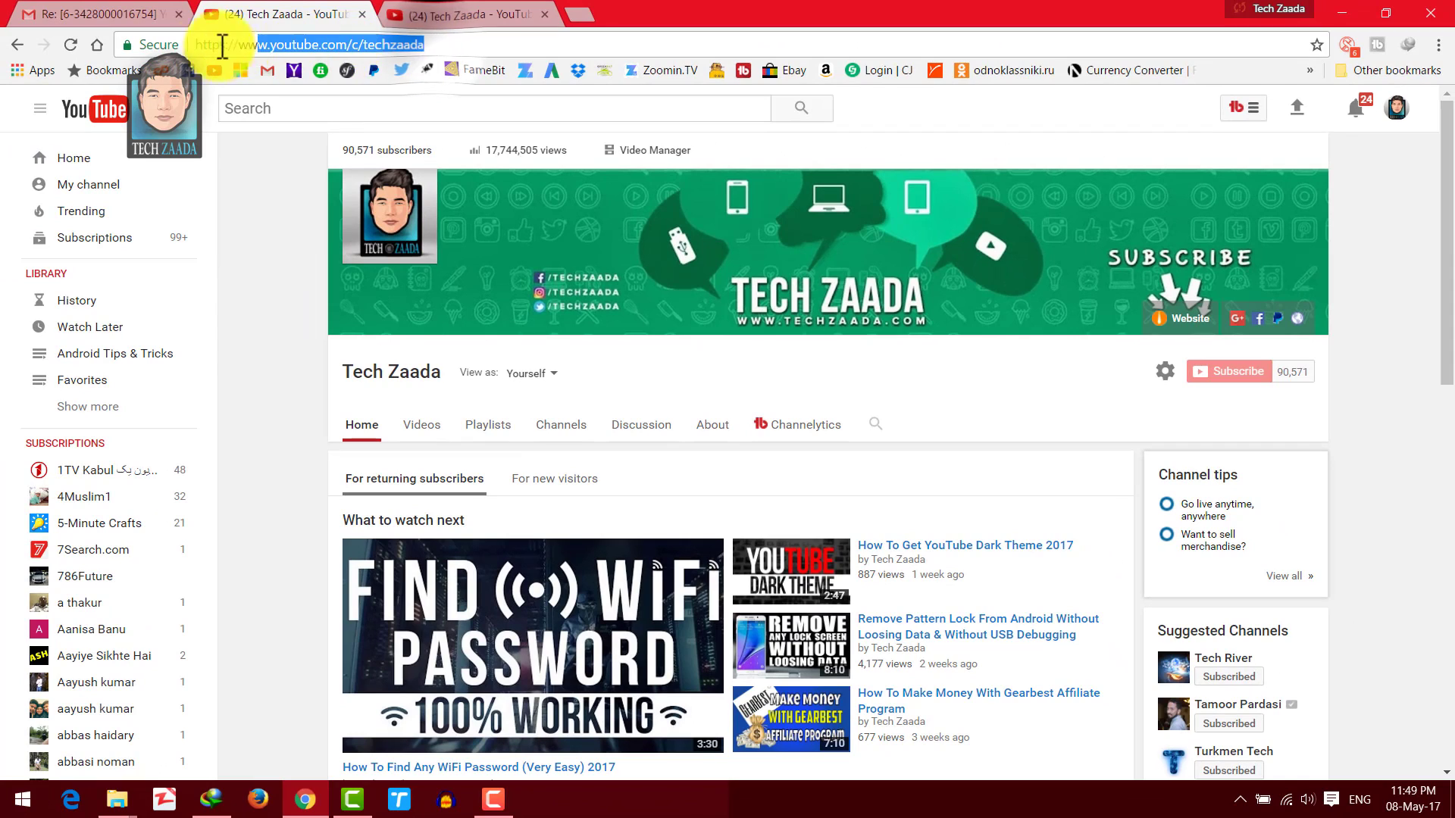
{"action": "left_click", "coordinate": [181, 43]}
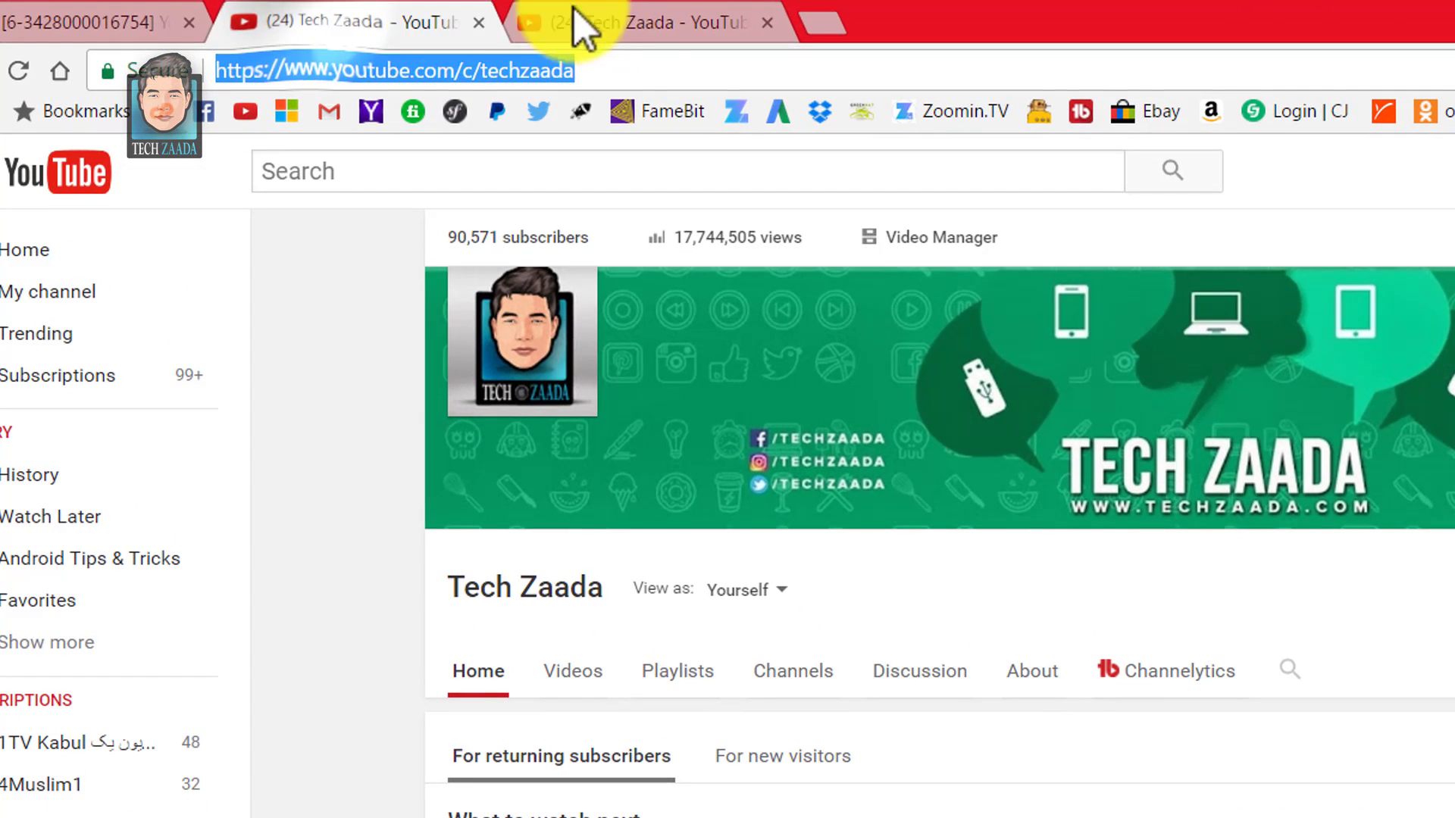
{"action": "left_click", "coordinate": [427, 13]}
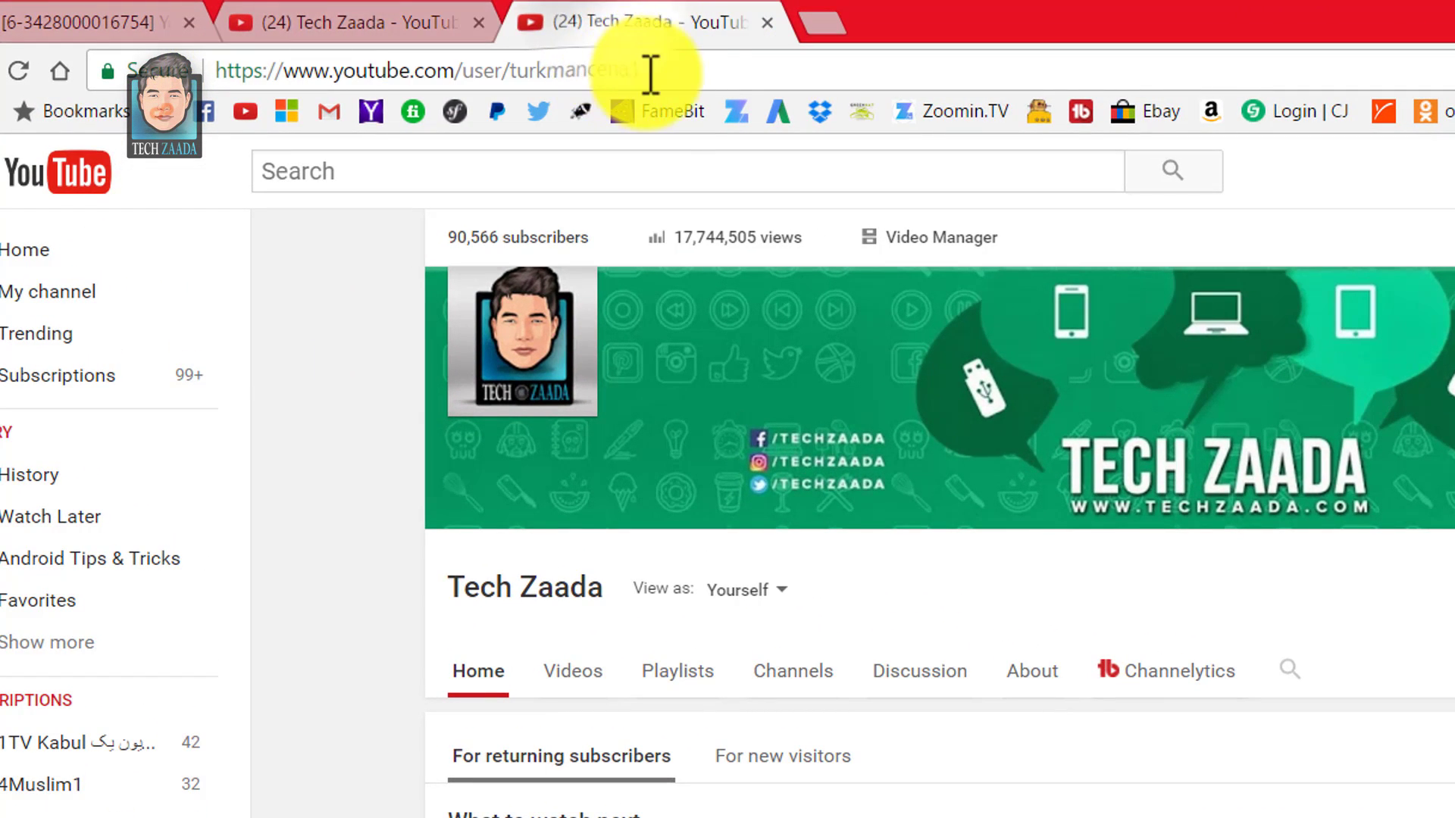
{"action": "left_click", "coordinate": [250, 70]}
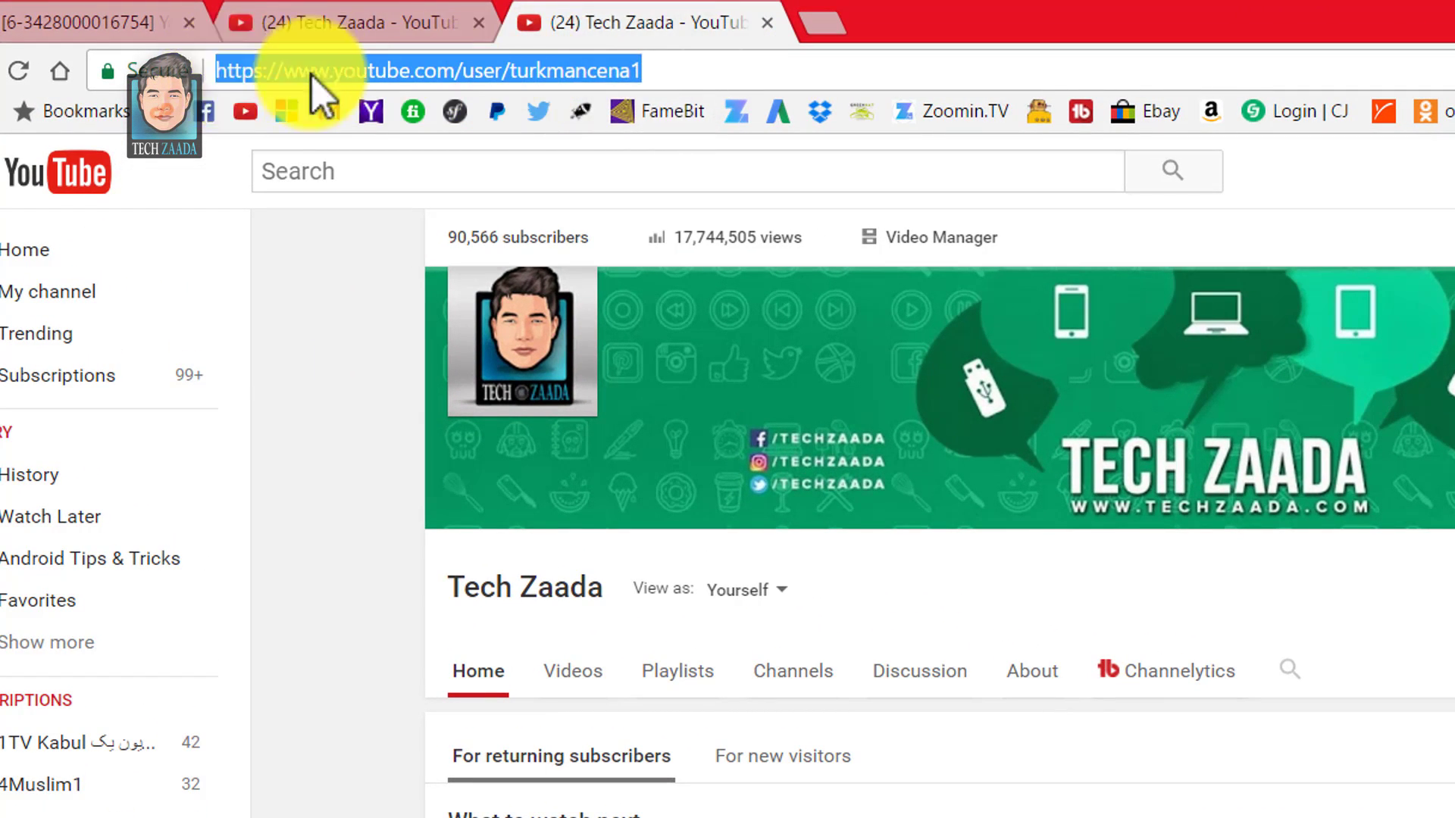
{"action": "left_click", "coordinate": [320, 377]}
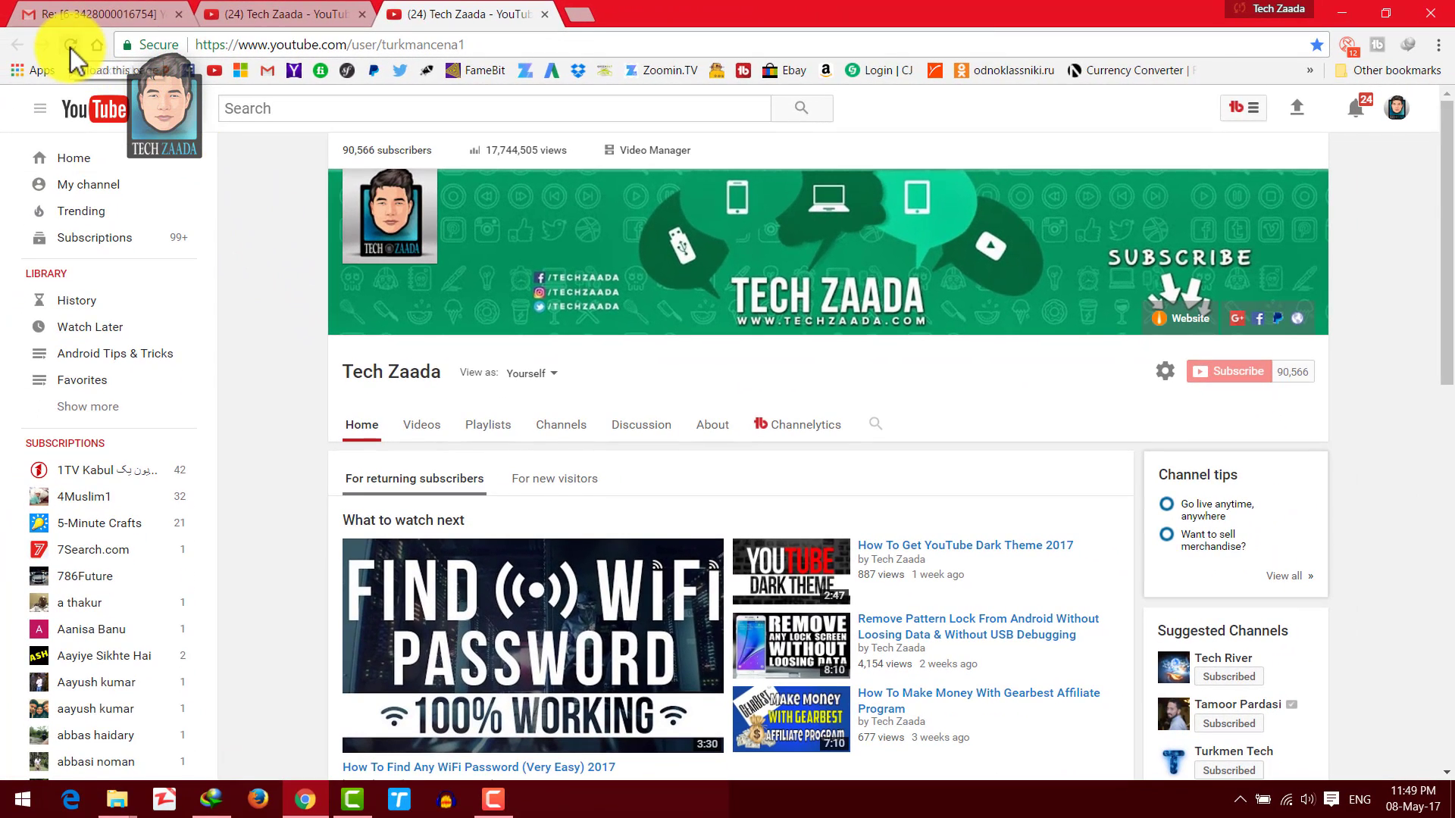
{"action": "left_click", "coordinate": [71, 46]}
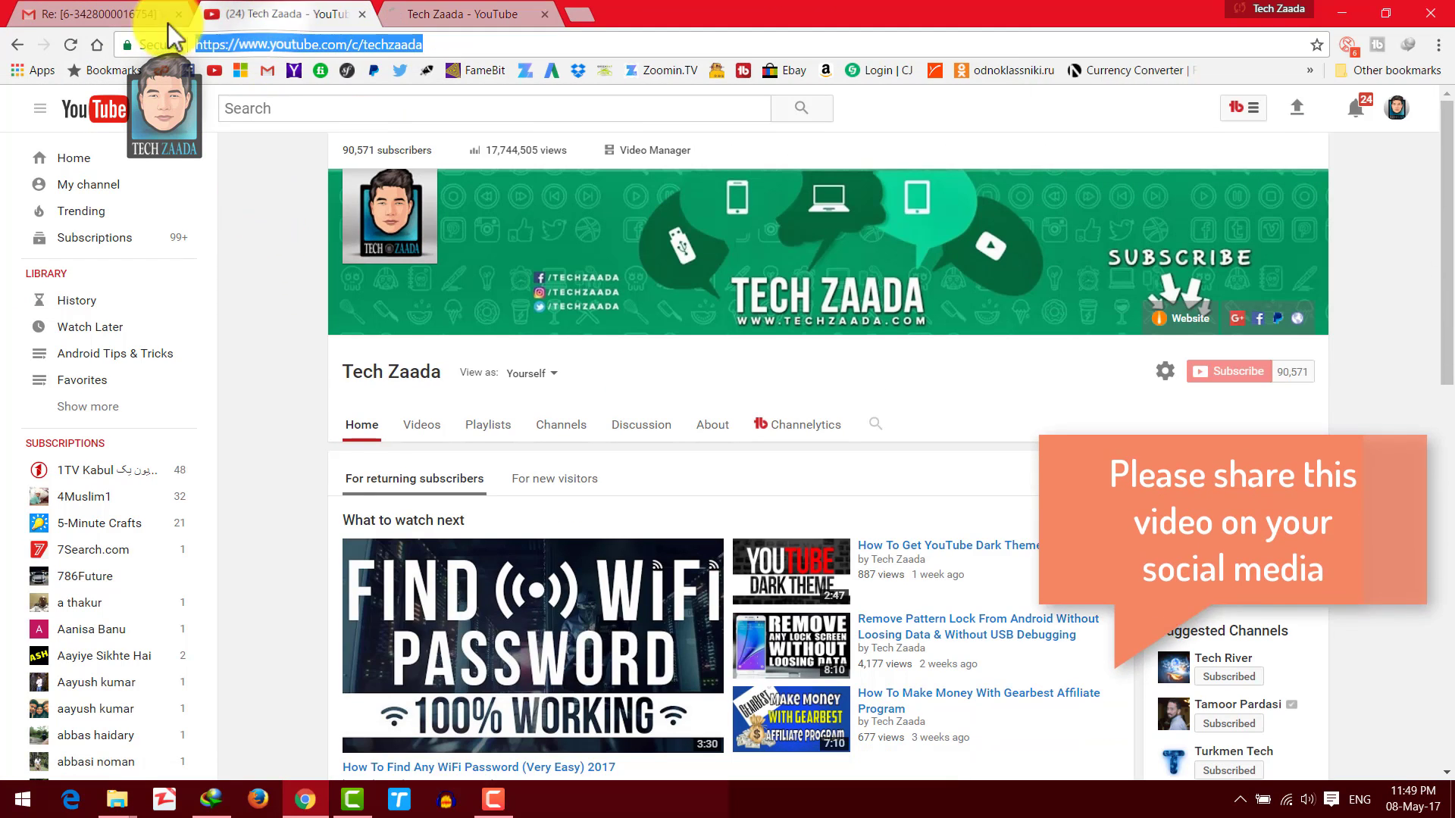
Copy the redirected youtube.com/c/techzaada address from the address bar.
{"action": "left_click", "coordinate": [69, 44]}
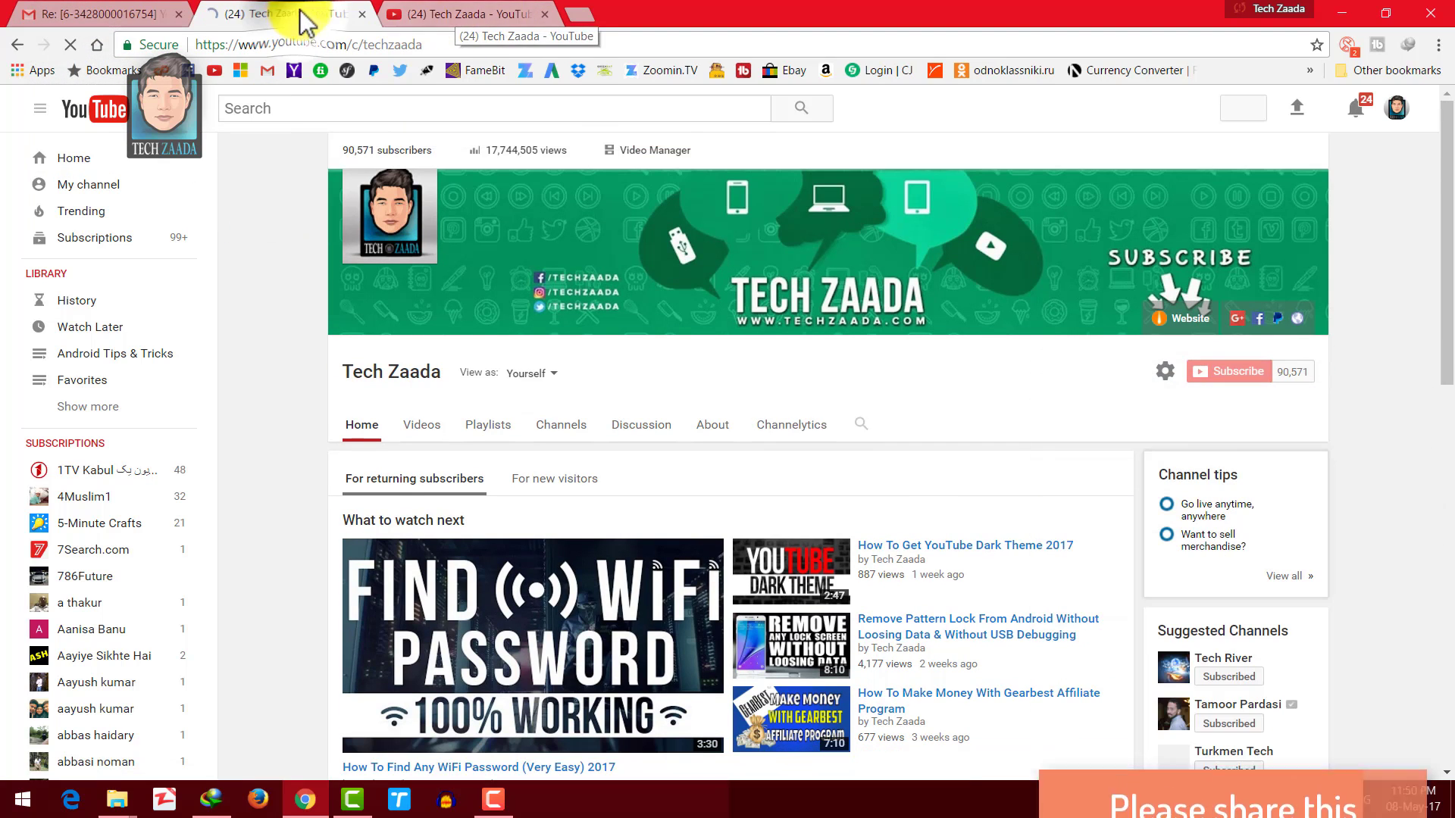
{"action": "left_click", "coordinate": [365, 44]}
{"action": "right_click", "coordinate": [366, 44]}
{"action": "left_click", "coordinate": [390, 92]}
Load youtube.com/c/techzaada in a new tab and check that the Tech Zaada channel opens.
{"action": "left_click", "coordinate": [362, 14]}
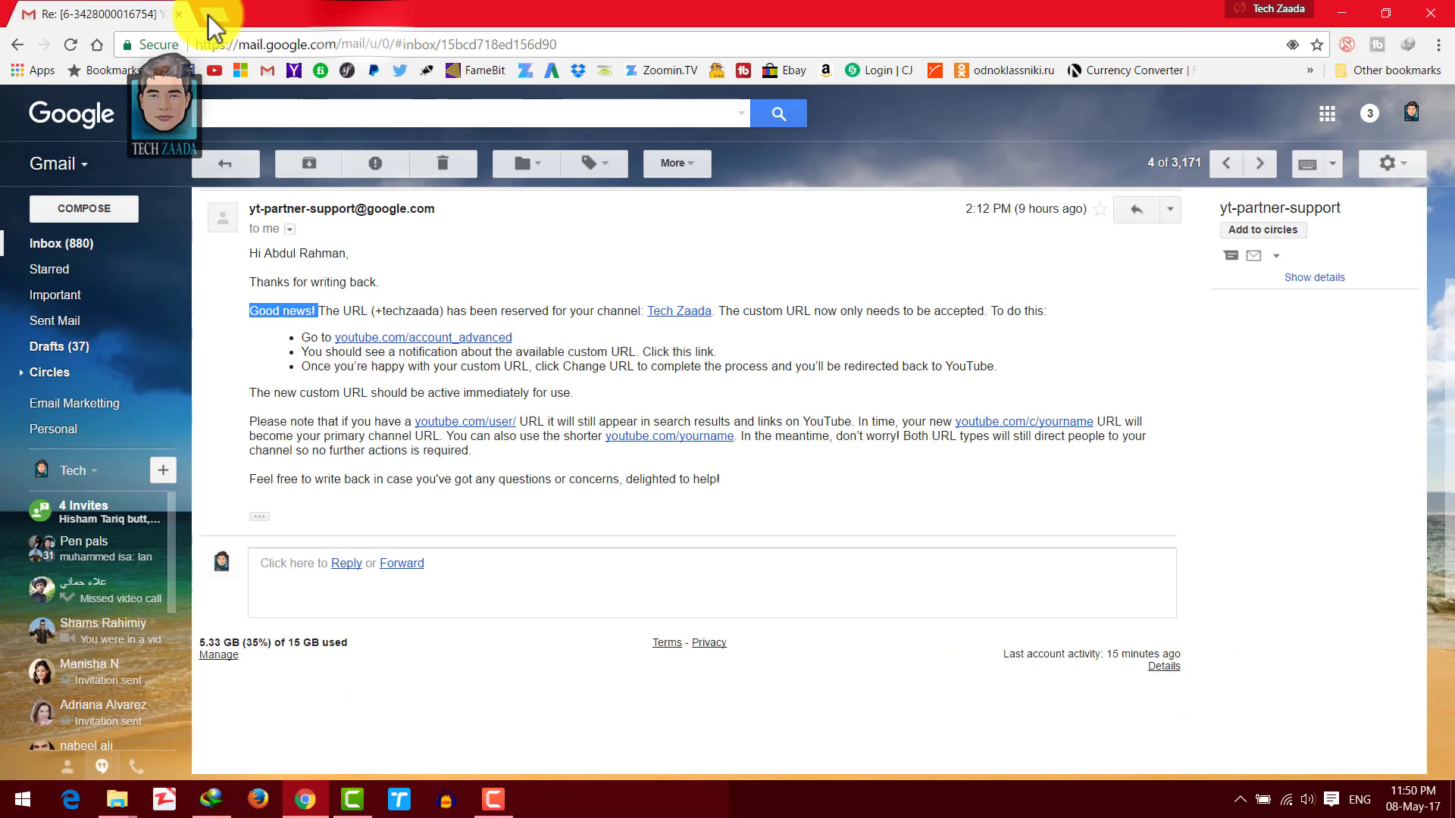
{"action": "left_click", "coordinate": [208, 15]}
{"action": "right_click", "coordinate": [330, 43]}
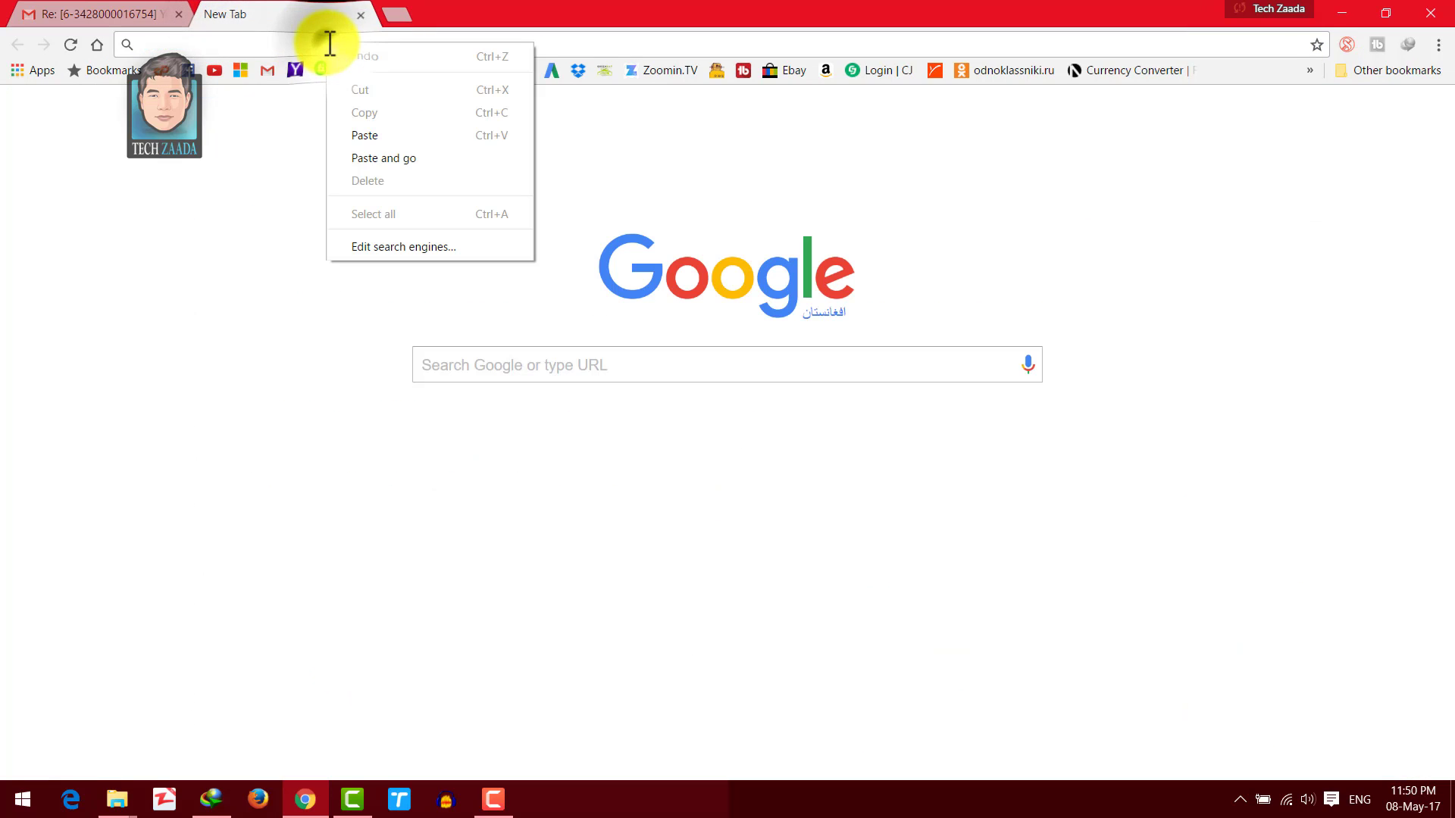
{"action": "left_click", "coordinate": [373, 134]}
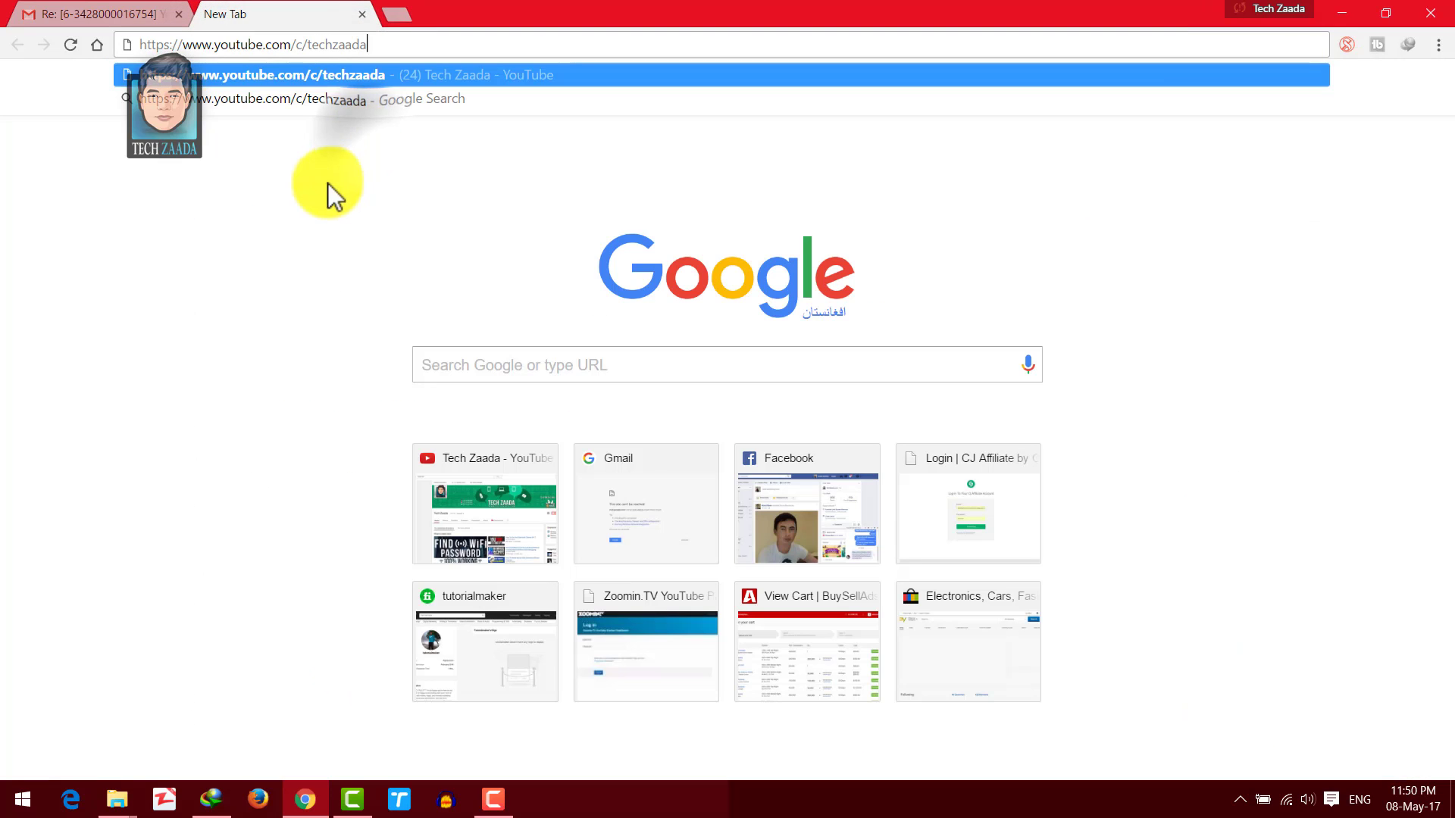
{"action": "left_click", "coordinate": [326, 74]}
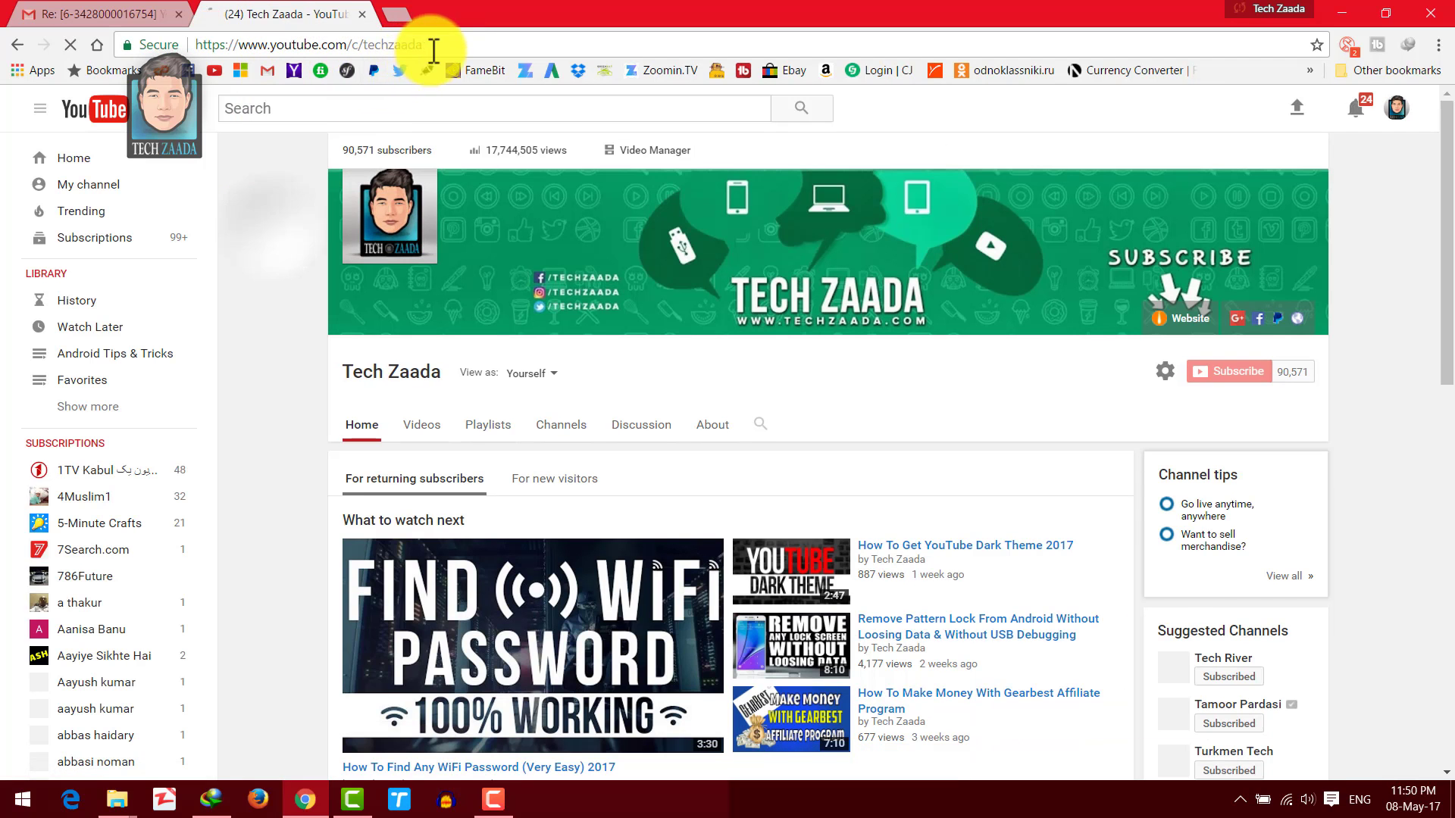
{"action": "left_click", "coordinate": [200, 45]}
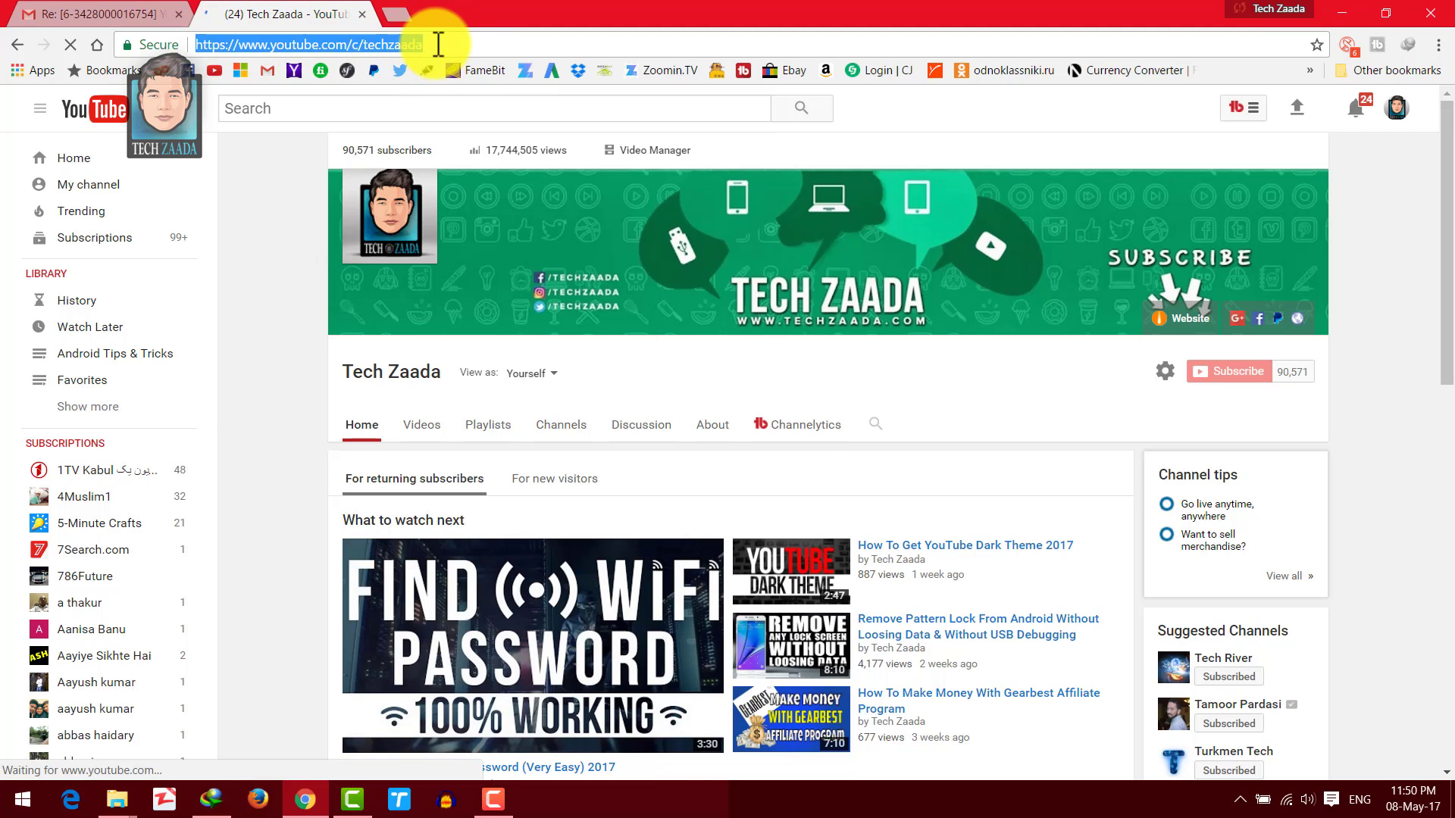